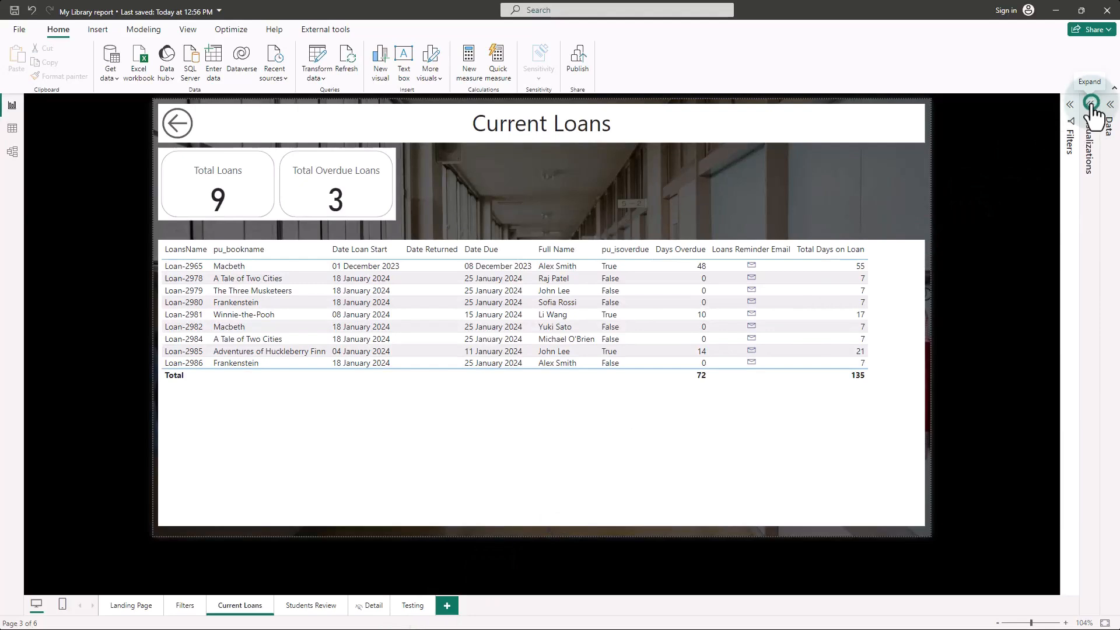
# Step: Add an empty slicer to the Current Loans page and shrink it to a small box above the loans table
pyautogui.click(1110, 105)
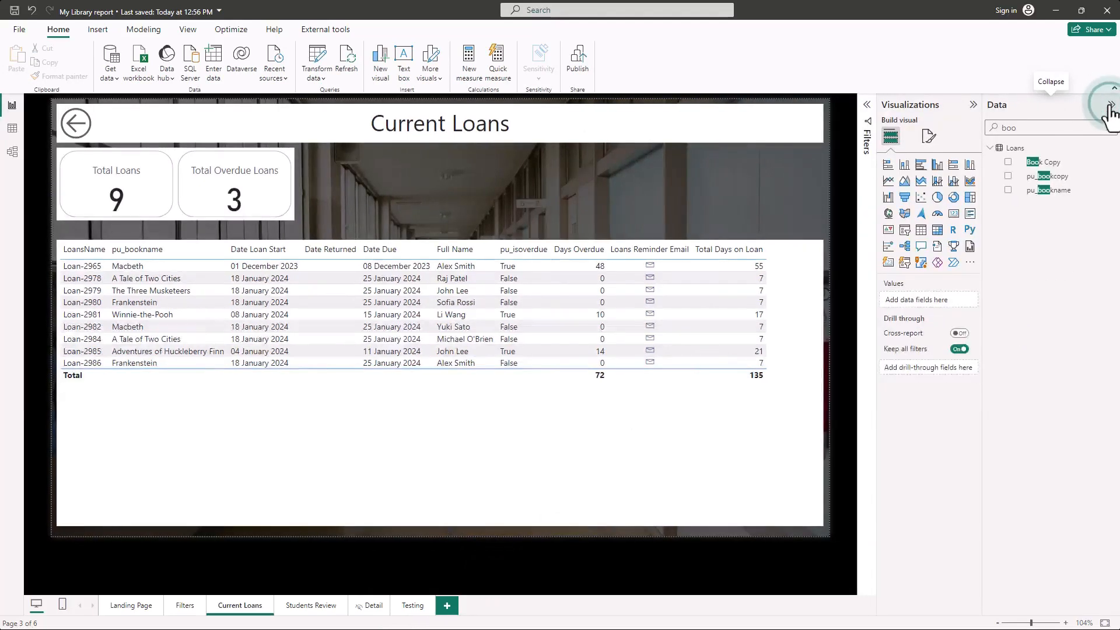
pyautogui.click(1005, 124)
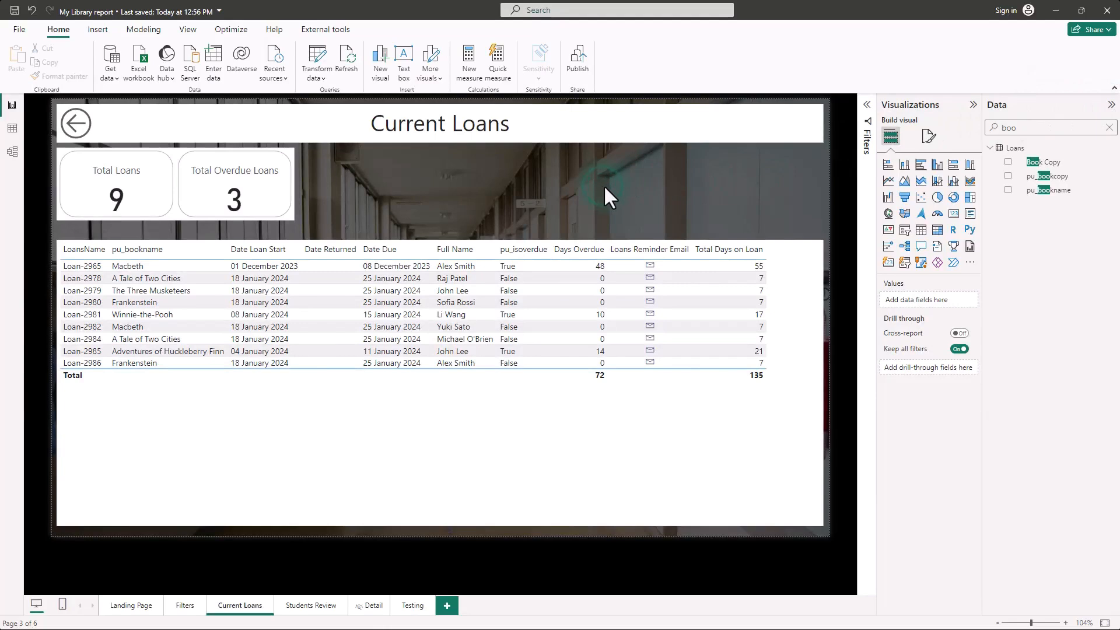
pyautogui.click(906, 229)
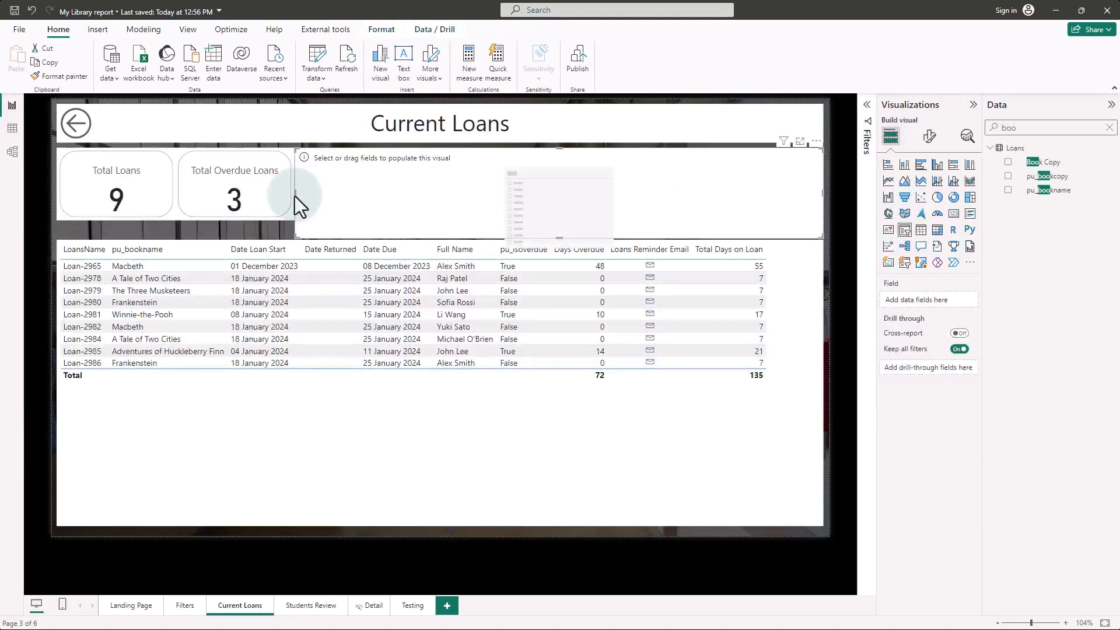
pyautogui.moveTo(295, 196); pyautogui.dragTo(478, 215)
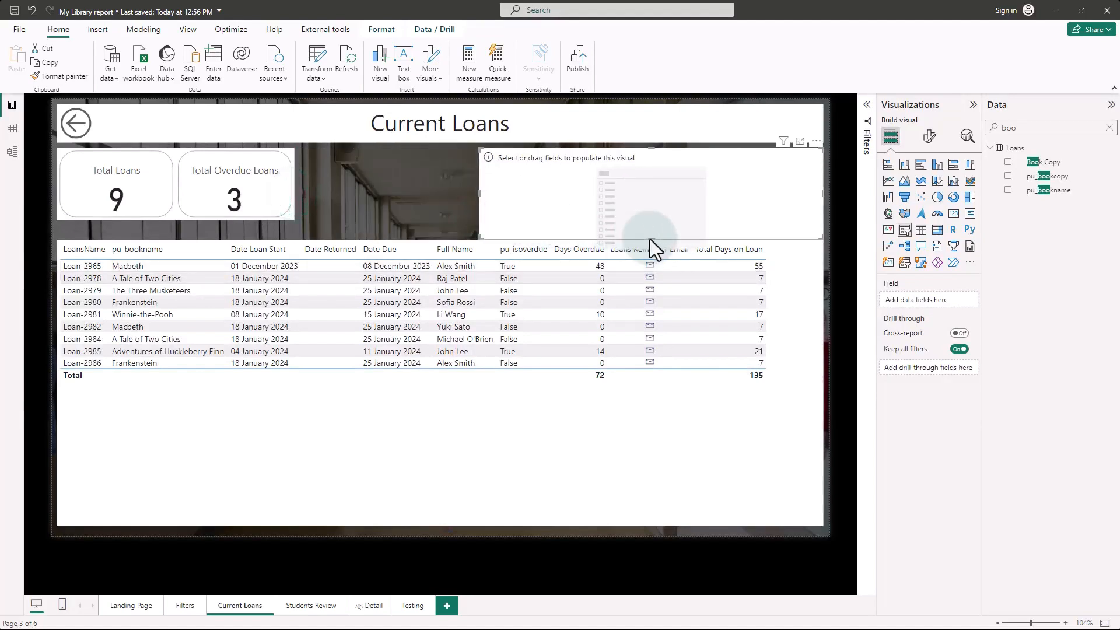
pyautogui.moveTo(650, 239); pyautogui.dragTo(649, 224)
pyautogui.moveTo(820, 188); pyautogui.dragTo(583, 445)
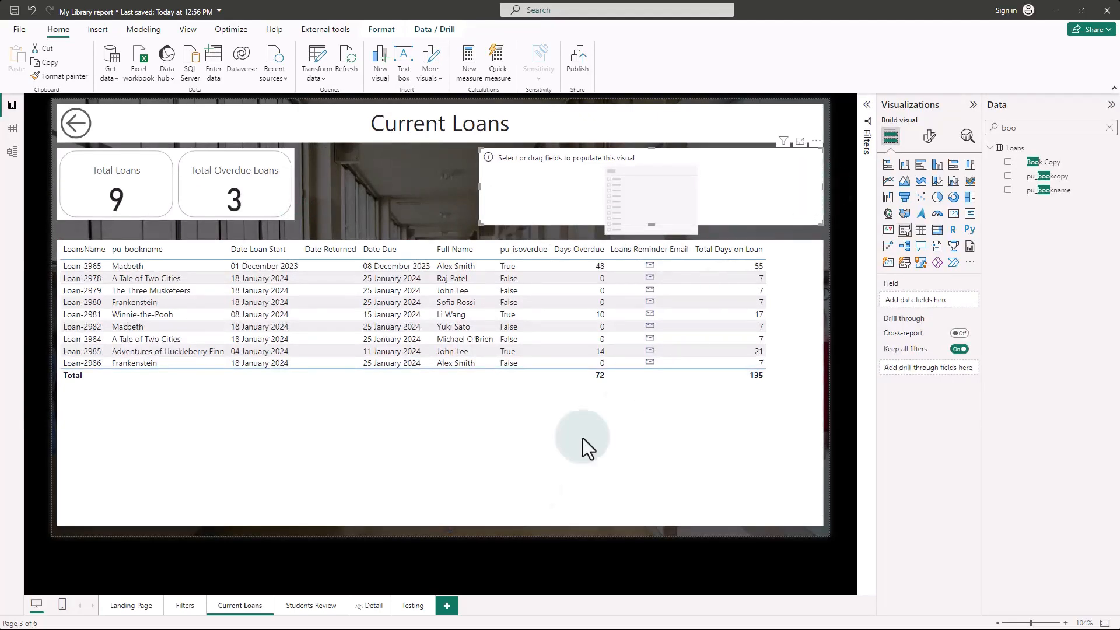
# Step: Search the data fields for "over" and assign the pu_isoverdue field from Loans to the new slicer
pyautogui.click(1109, 127)
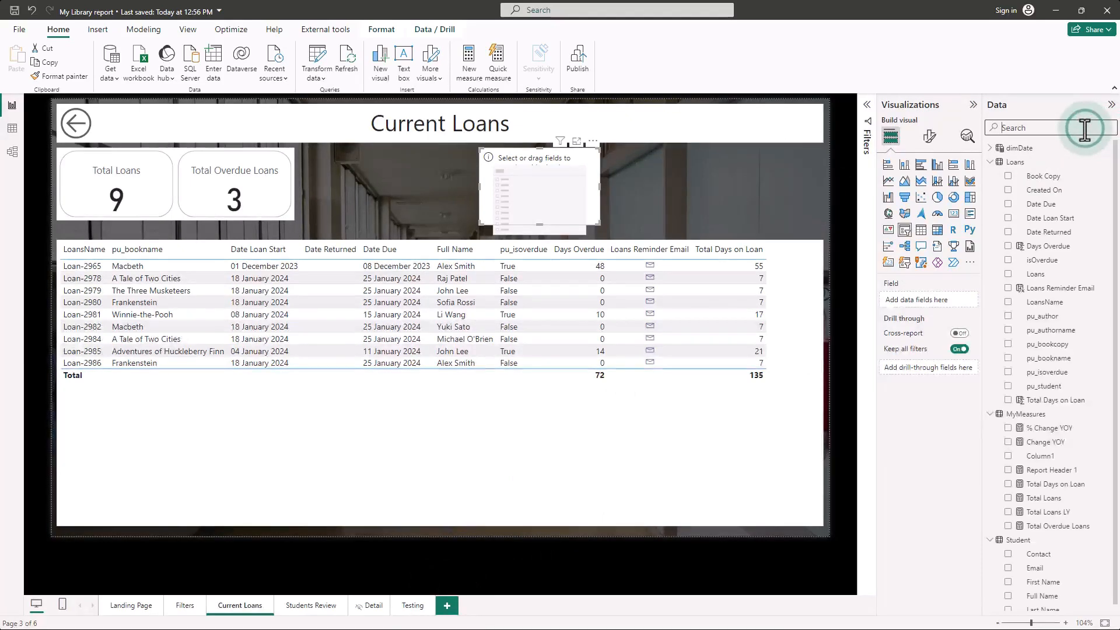
pyautogui.write('over')
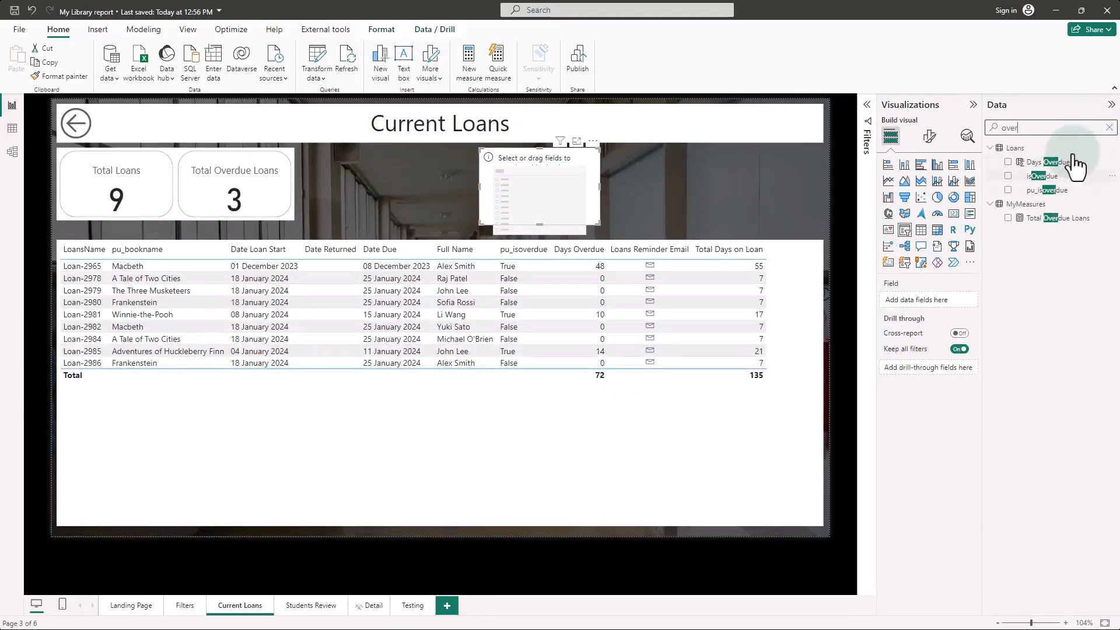
pyautogui.click(1051, 192)
pyautogui.moveTo(1051, 192); pyautogui.dragTo(946, 301)
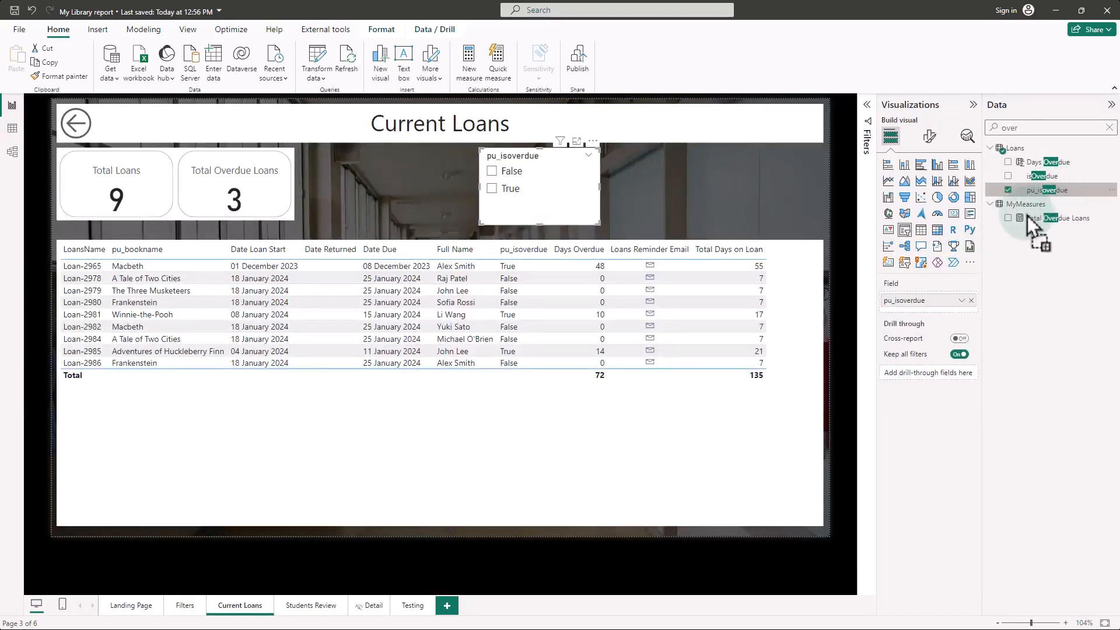
# Step: Rename the slicer's field to "Is Overdue" for this visual and filter the page to True
pyautogui.click(931, 300)
pyautogui.doubleClick(932, 300)
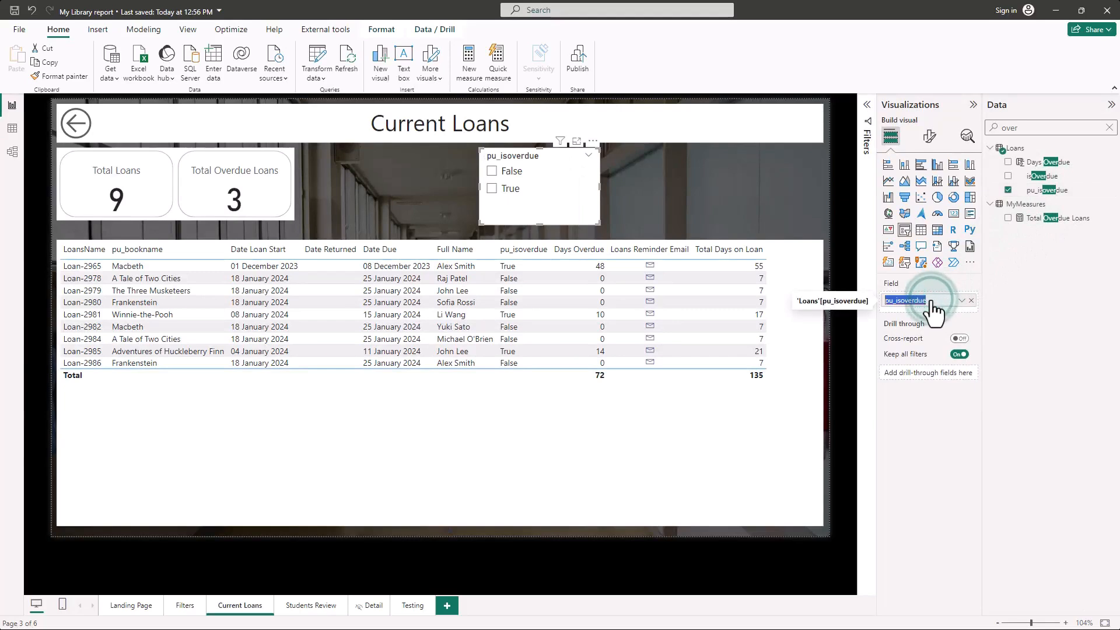
pyautogui.write('Is O')
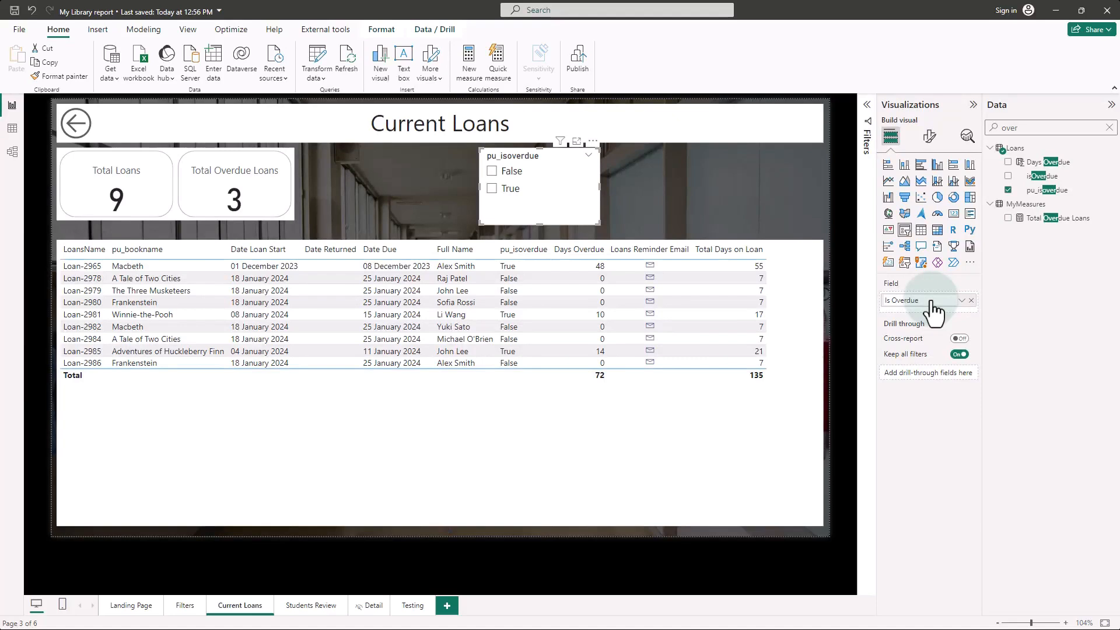
pyautogui.press('Return')
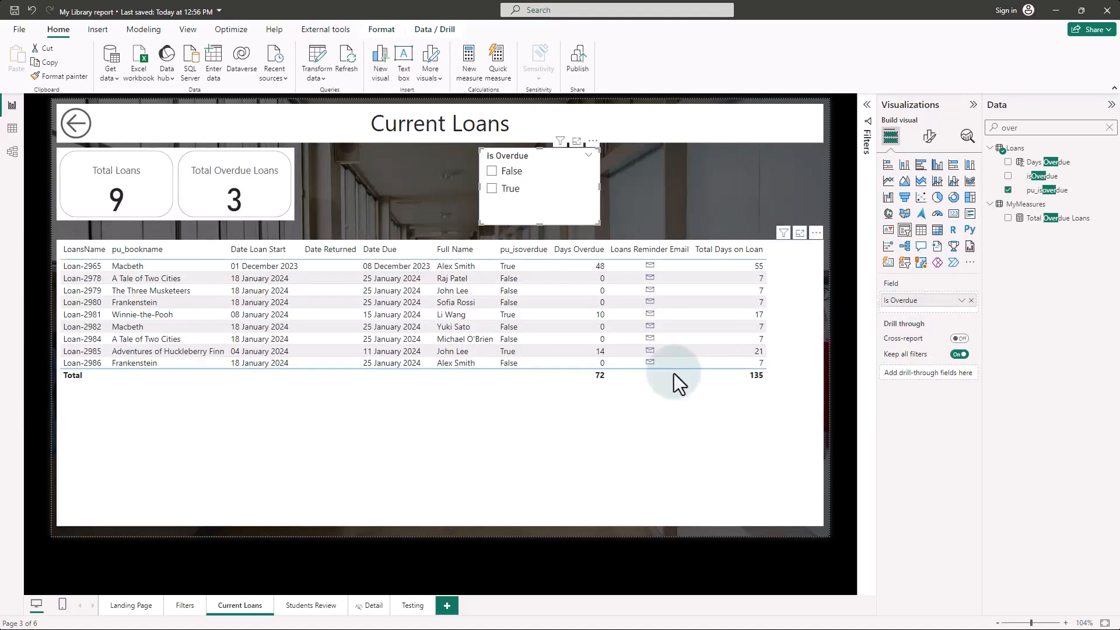
pyautogui.click(492, 189)
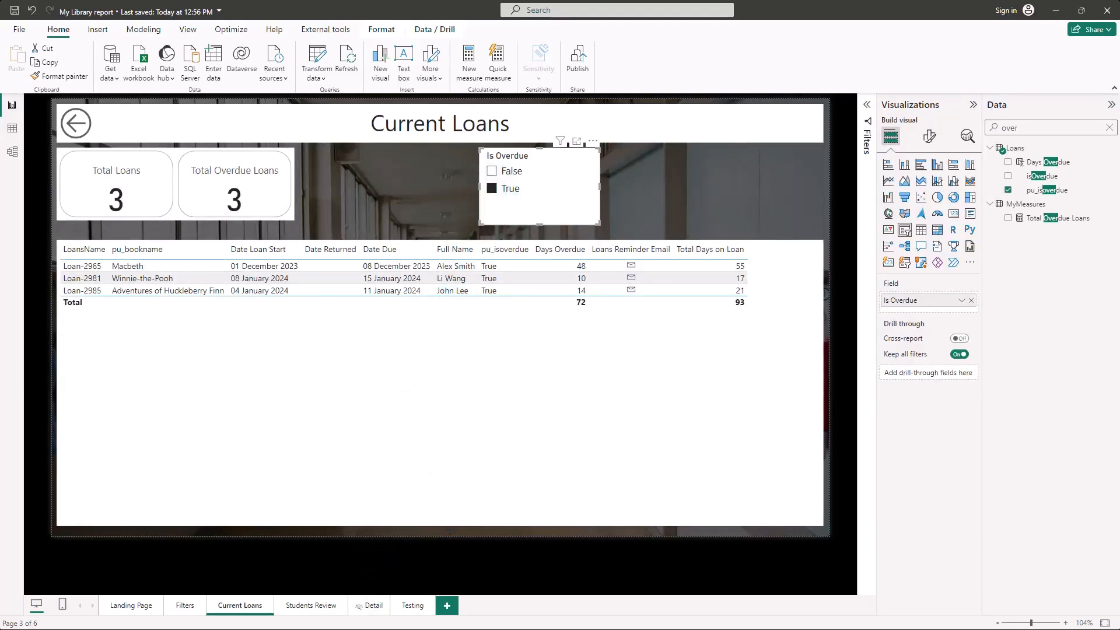
# Step: Enable the "Select all" option for the Is Overdue slicer and turn off multi-select with Ctrl
pyautogui.click(930, 140)
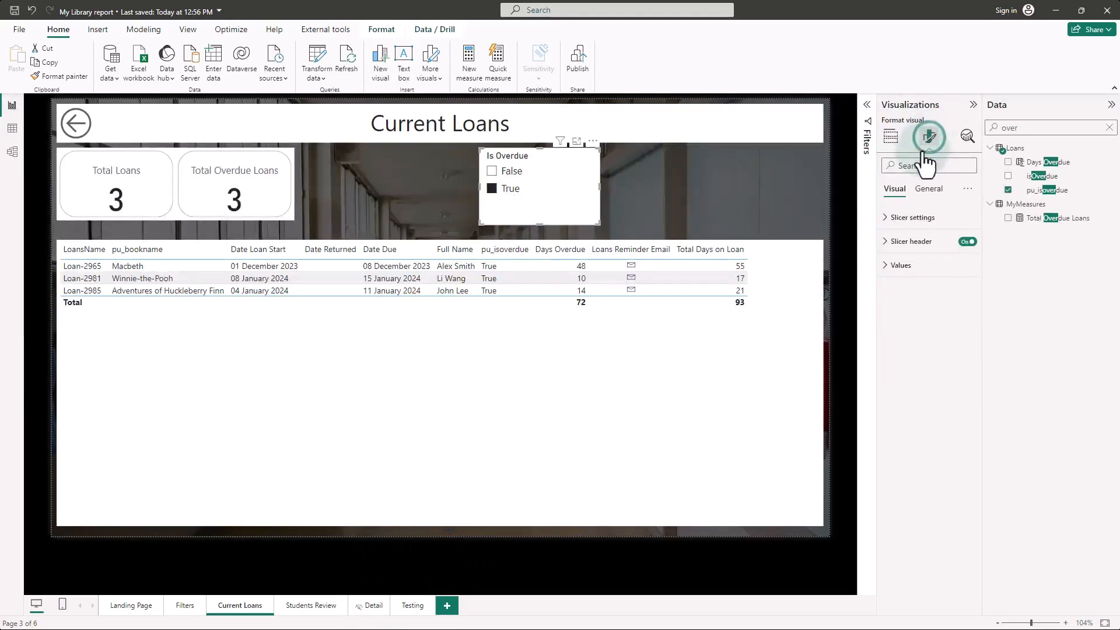
pyautogui.click(889, 219)
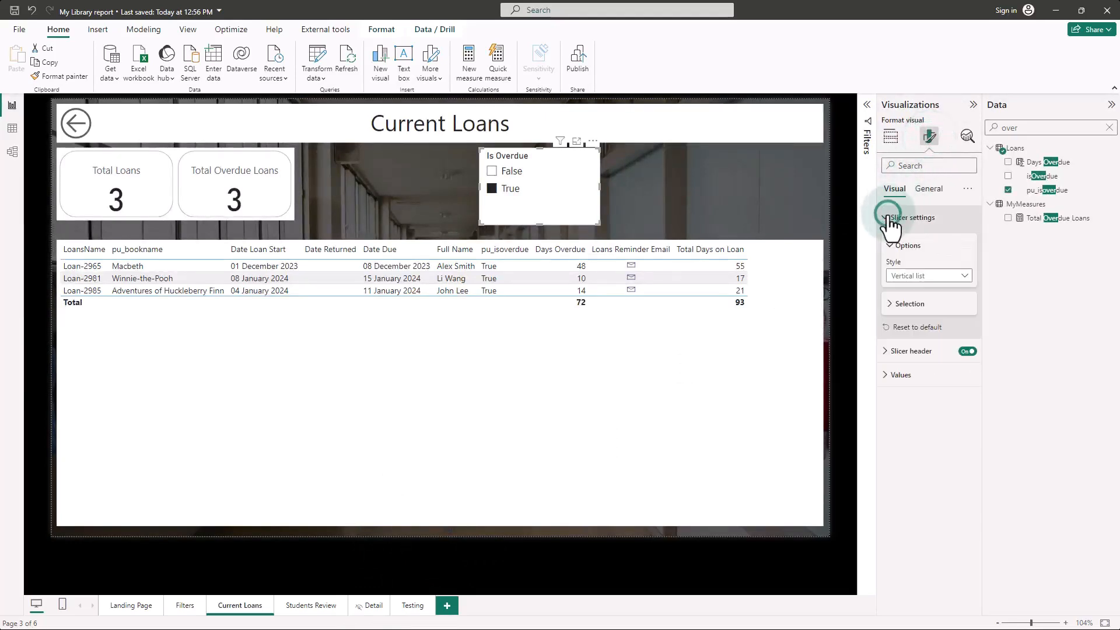
pyautogui.click(889, 304)
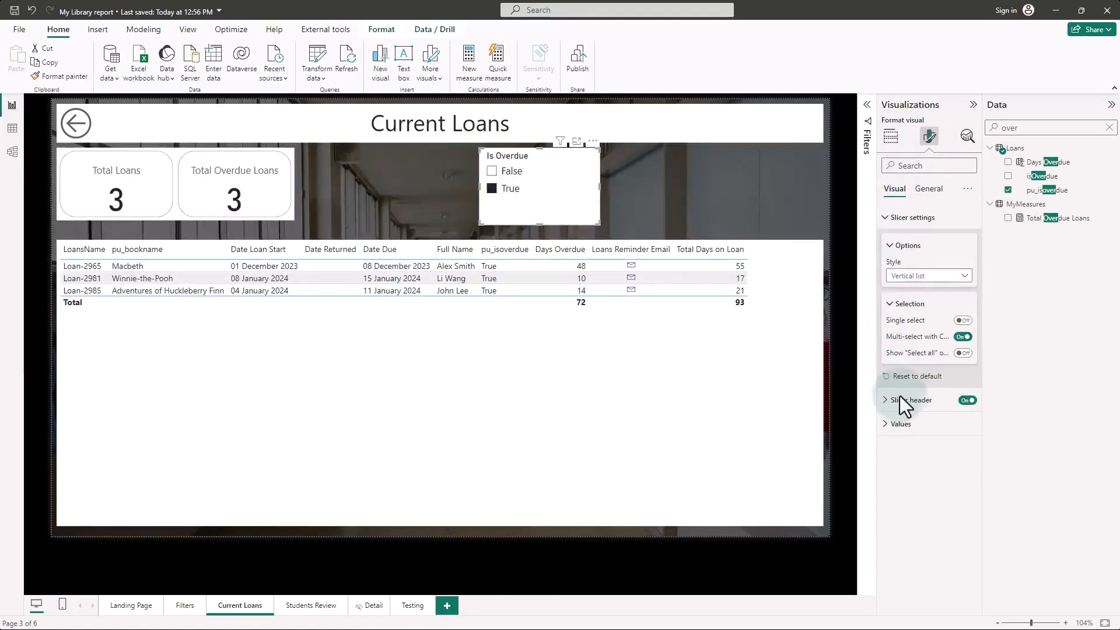
pyautogui.click(963, 353)
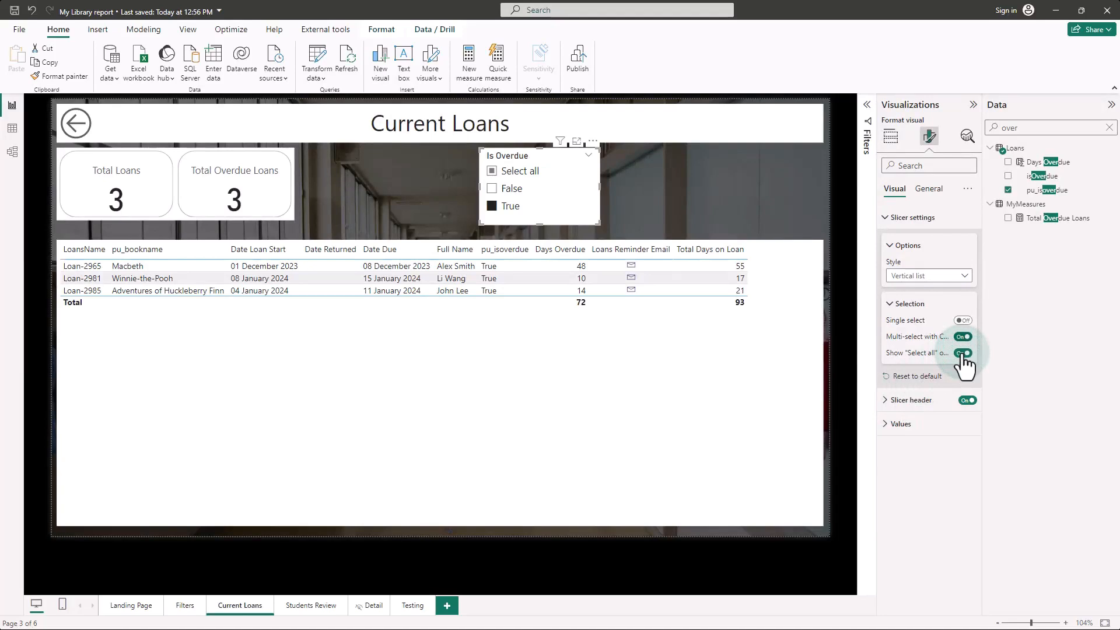
pyautogui.click(963, 338)
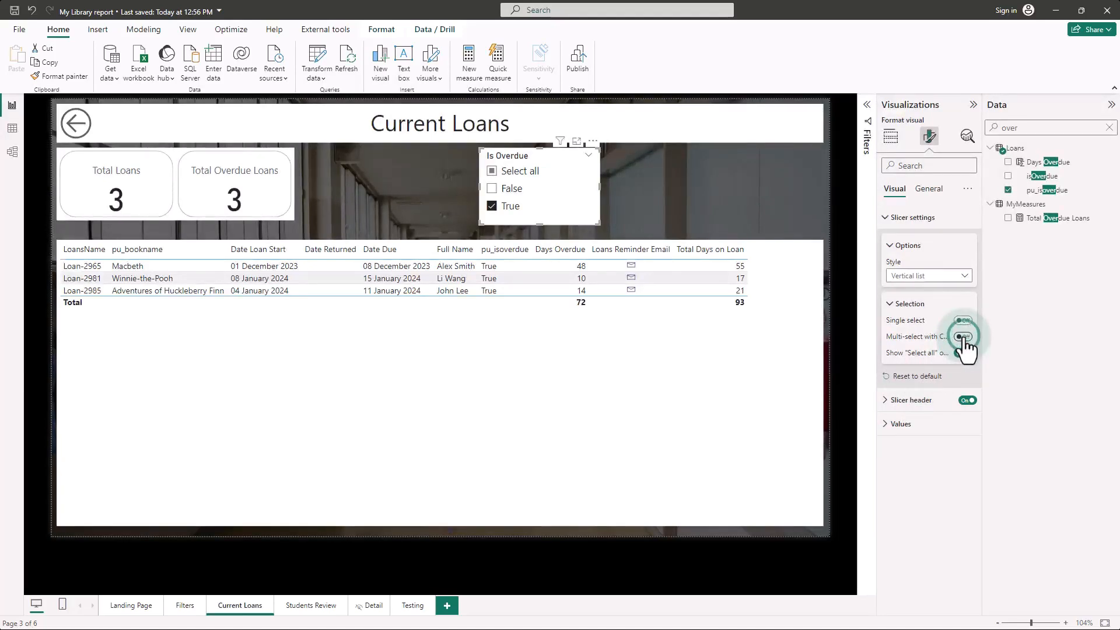
# Step: Add False to the Is Overdue selection, then clear all of the slicer's choices using Select all
pyautogui.click(492, 189)
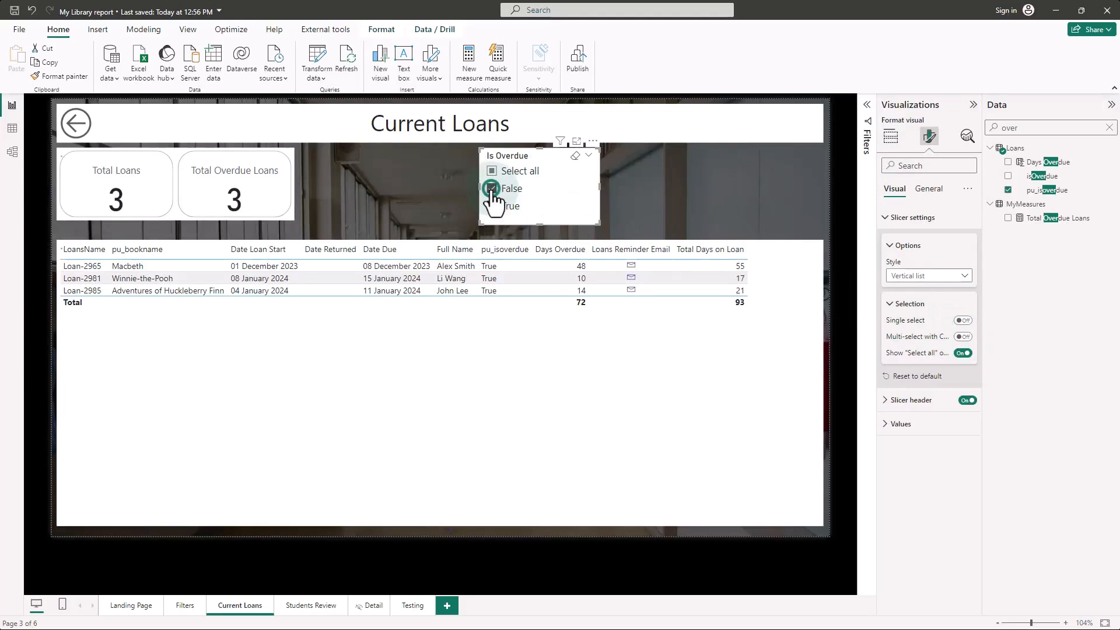
pyautogui.click(492, 171)
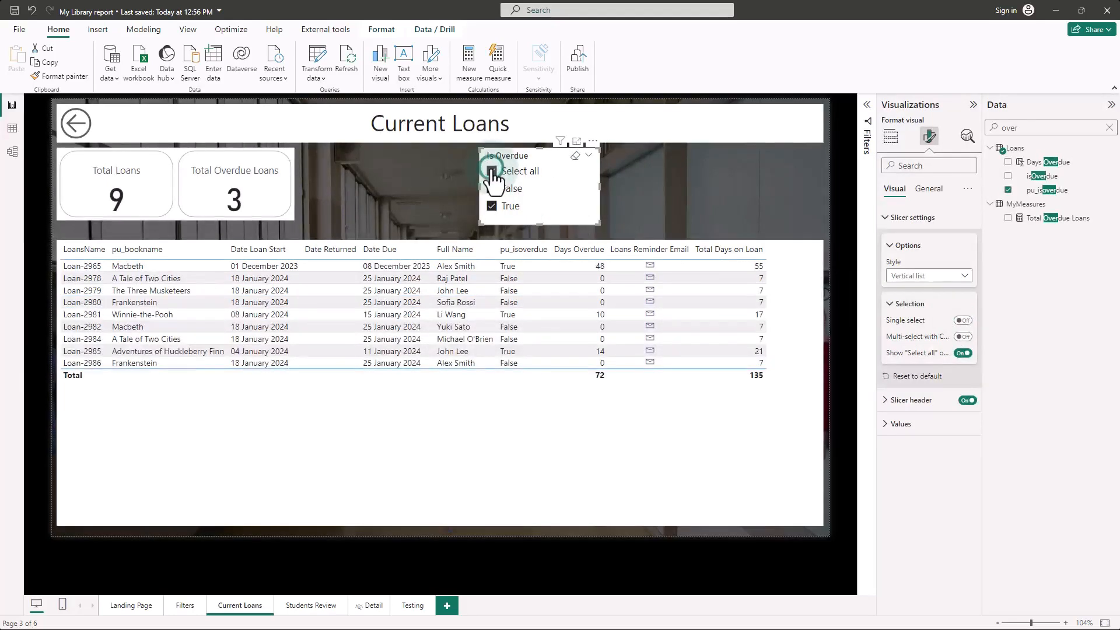
pyautogui.click(492, 173)
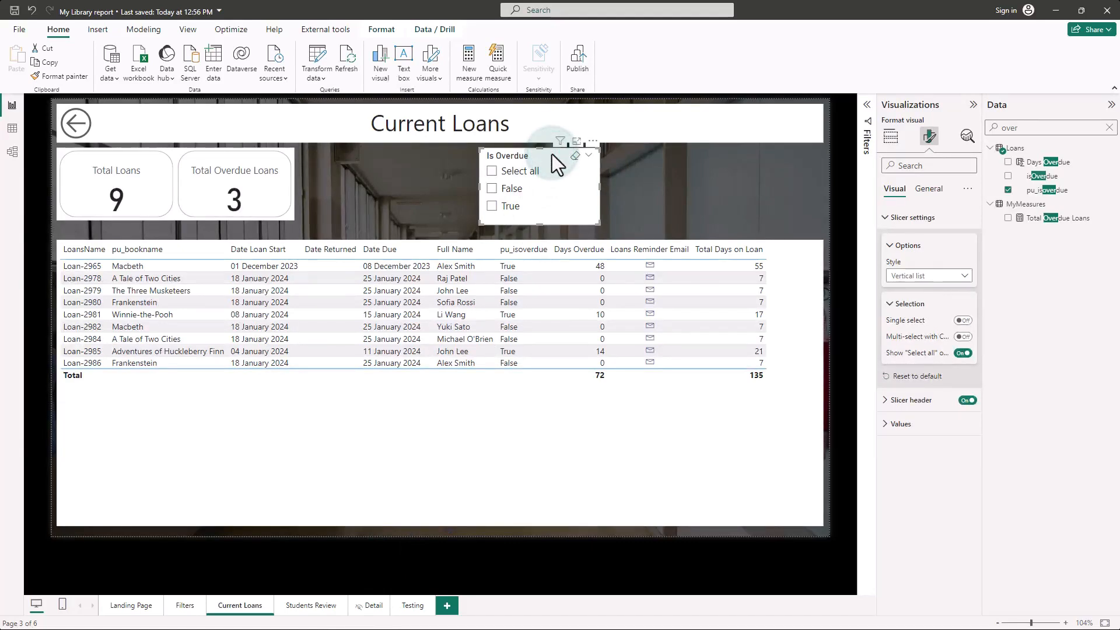
# Step: Place a copy of the Is Overdue slicer beside the original and replace its field with Days Overdue
pyautogui.moveTo(552, 154); pyautogui.dragTo(692, 158)
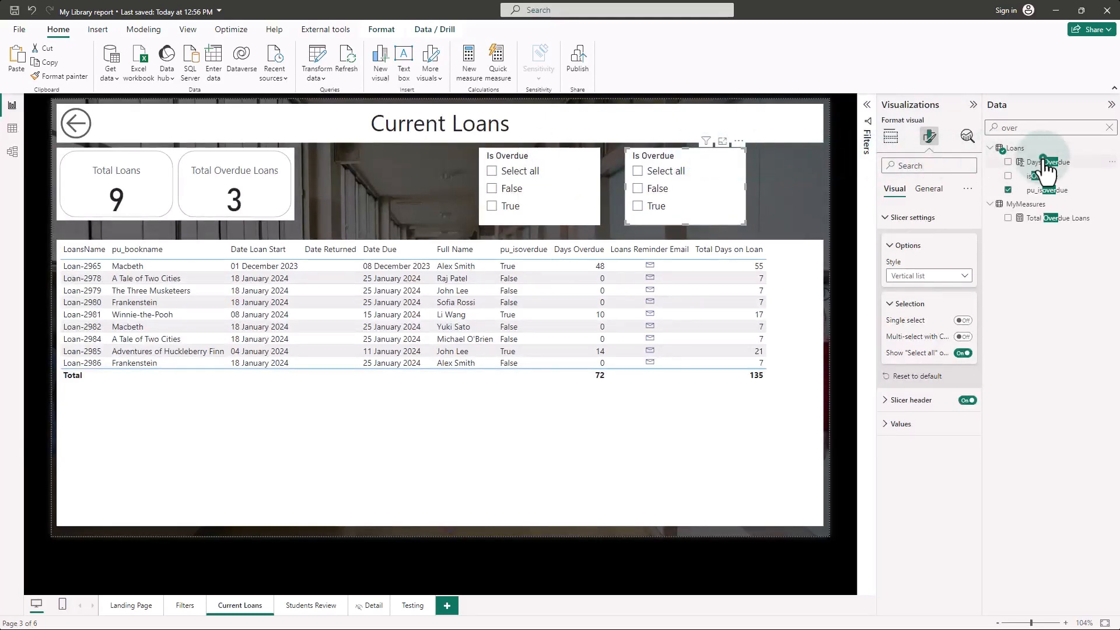
pyautogui.moveTo(1043, 158); pyautogui.dragTo(1044, 159)
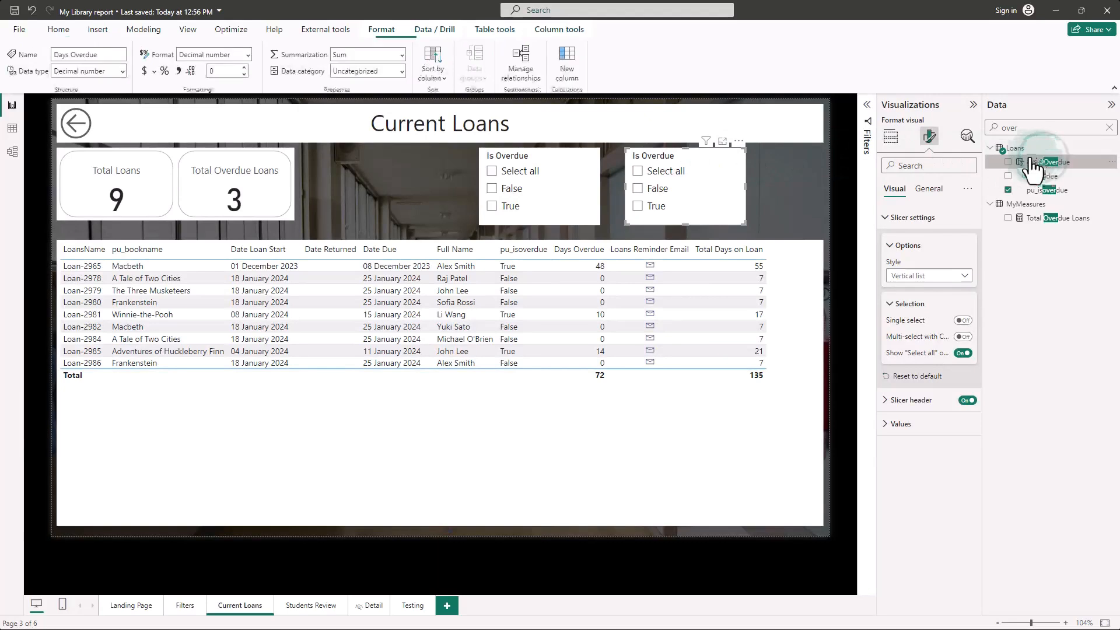
pyautogui.click(892, 140)
pyautogui.moveTo(1052, 160); pyautogui.dragTo(947, 301)
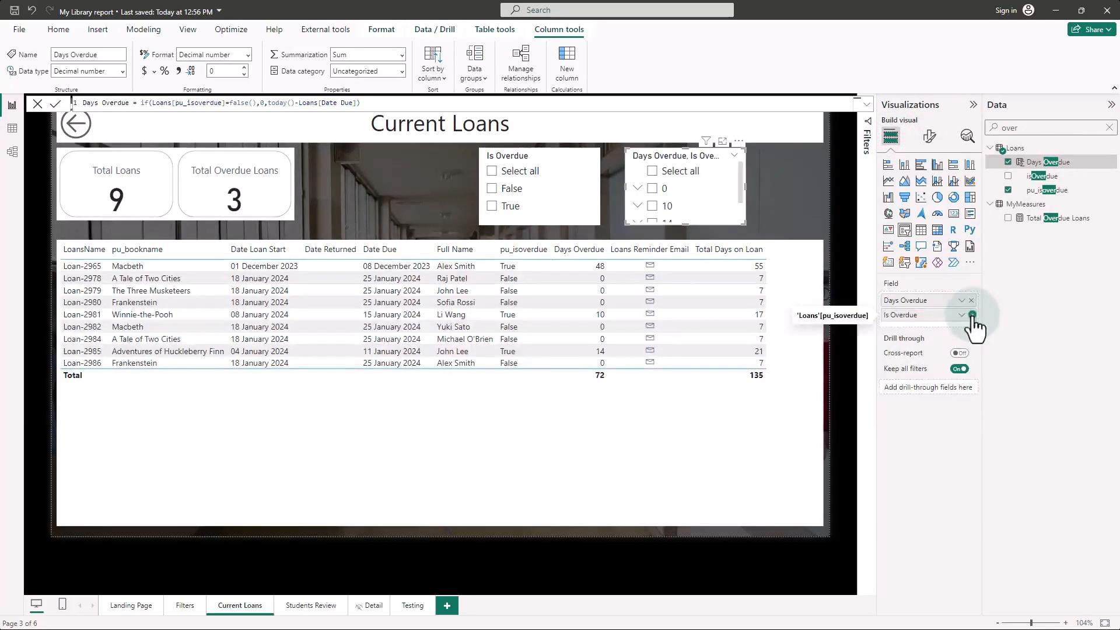
pyautogui.click(972, 315)
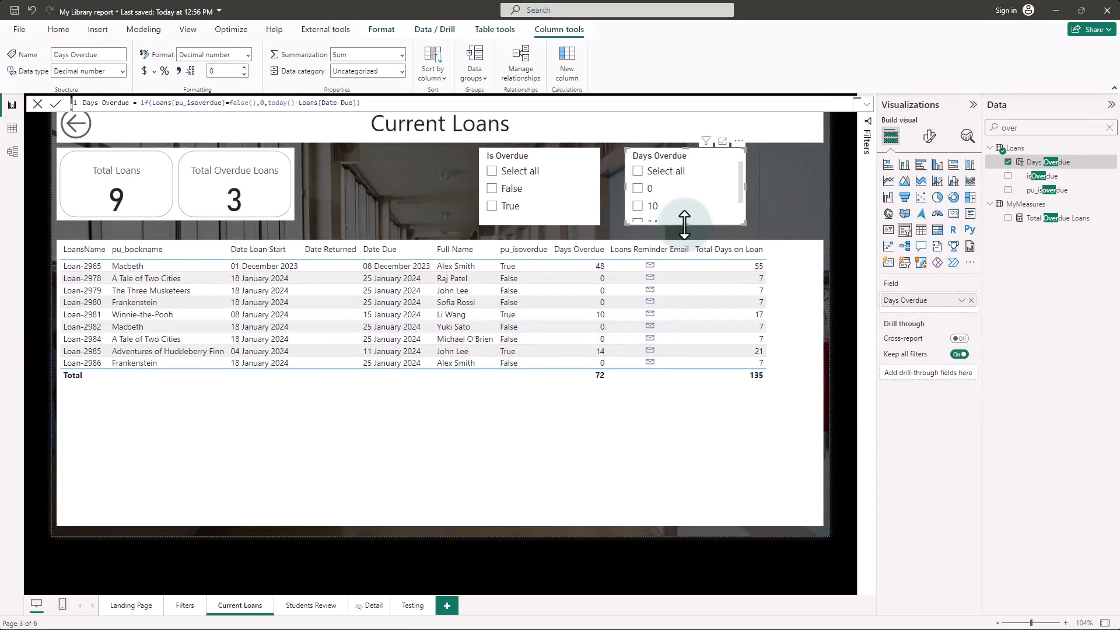
pyautogui.moveTo(684, 225)
pyautogui.mouseDown()
pyautogui.moveTo(684, 253)
pyautogui.moveTo(684, 227)
pyautogui.mouseUp()
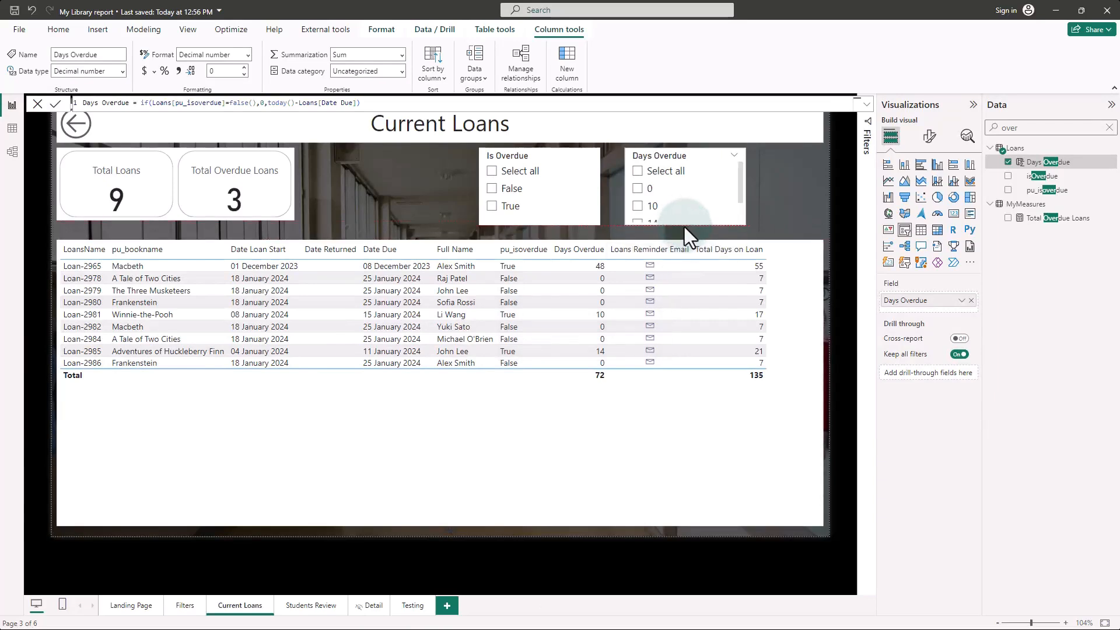
# Step: Set the Days Overdue slicer's style to Greater than or equal to, try a minimum of 14, and lower it to 7
pyautogui.click(929, 136)
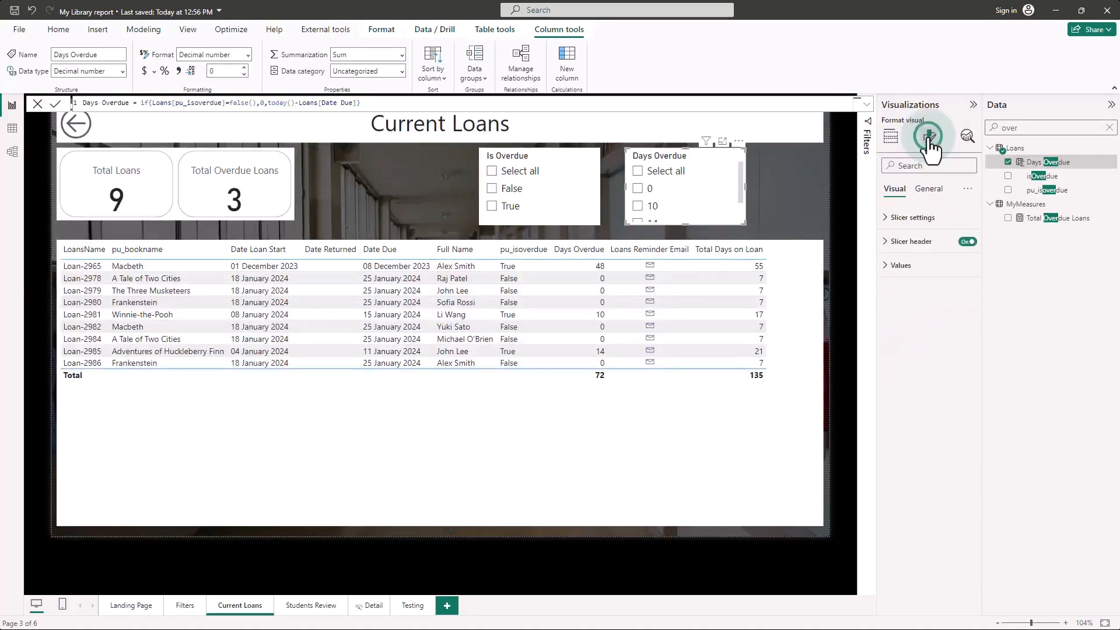
pyautogui.click(887, 217)
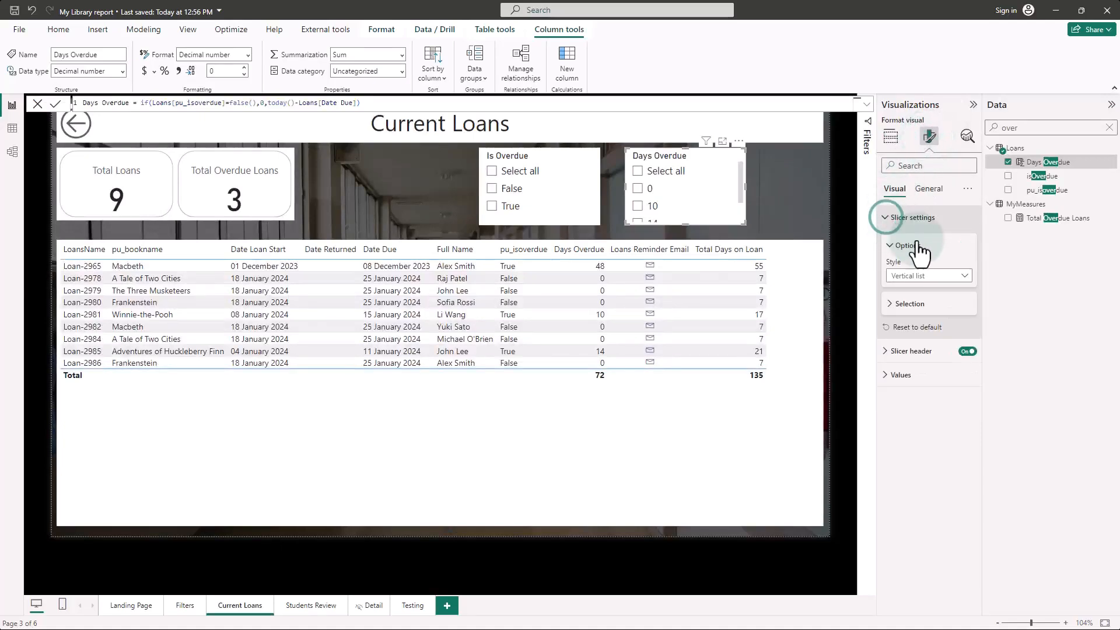
pyautogui.click(963, 277)
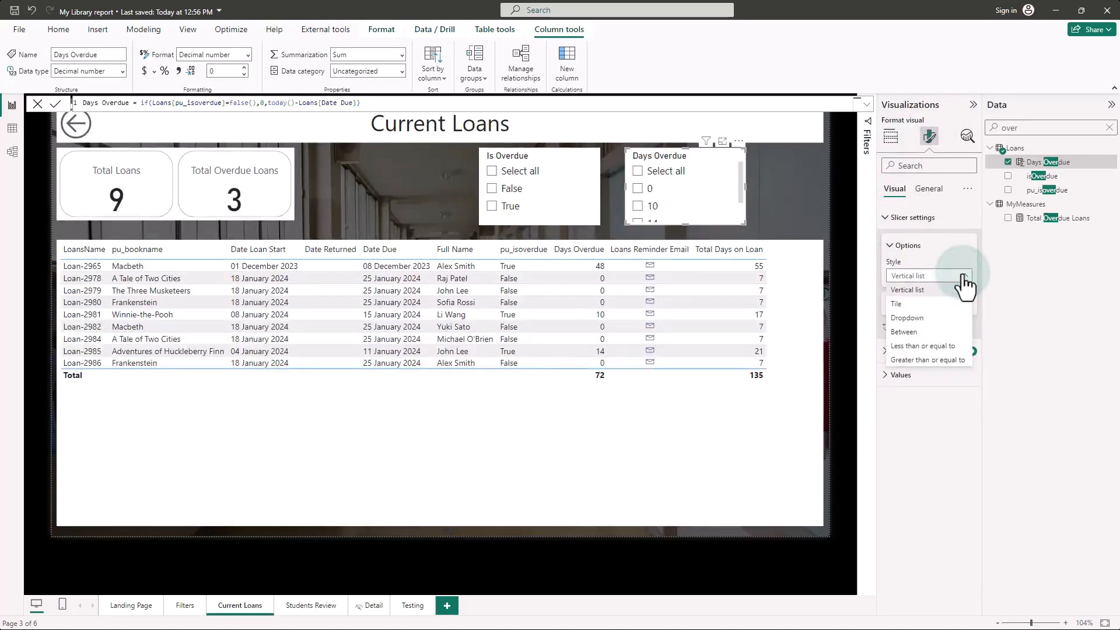
pyautogui.click(926, 359)
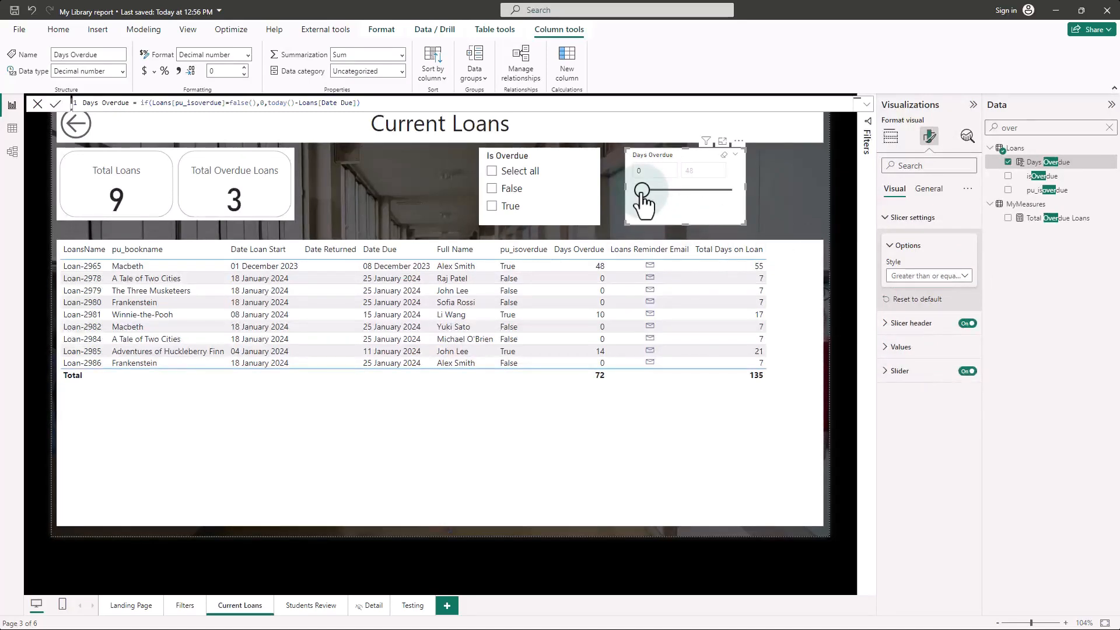
pyautogui.moveTo(642, 201); pyautogui.dragTo(669, 201)
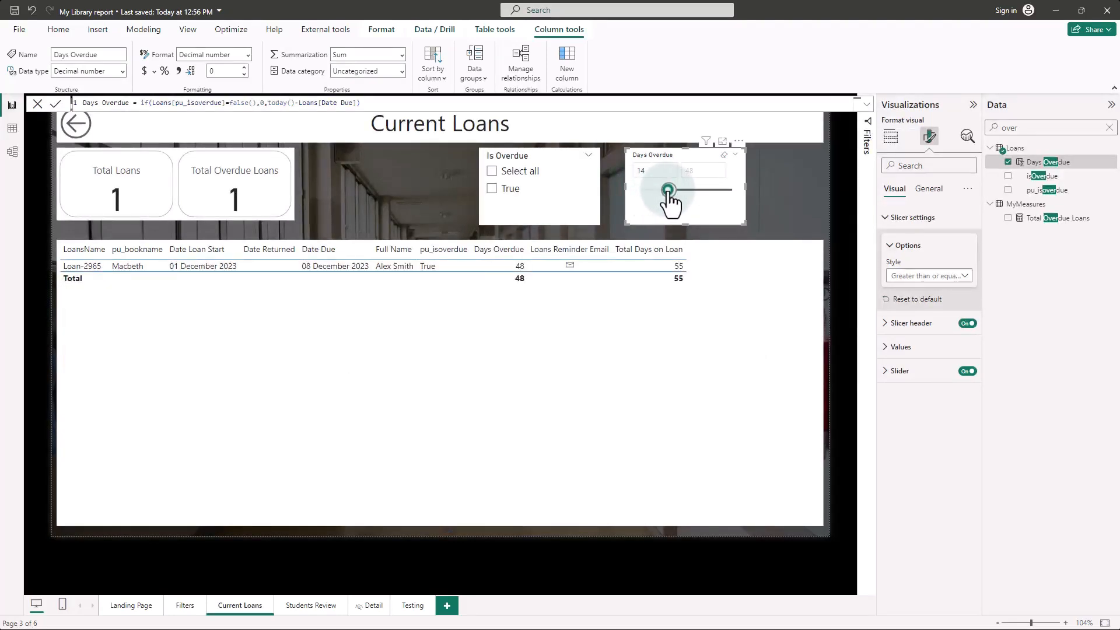
pyautogui.moveTo(669, 195); pyautogui.dragTo(657, 195)
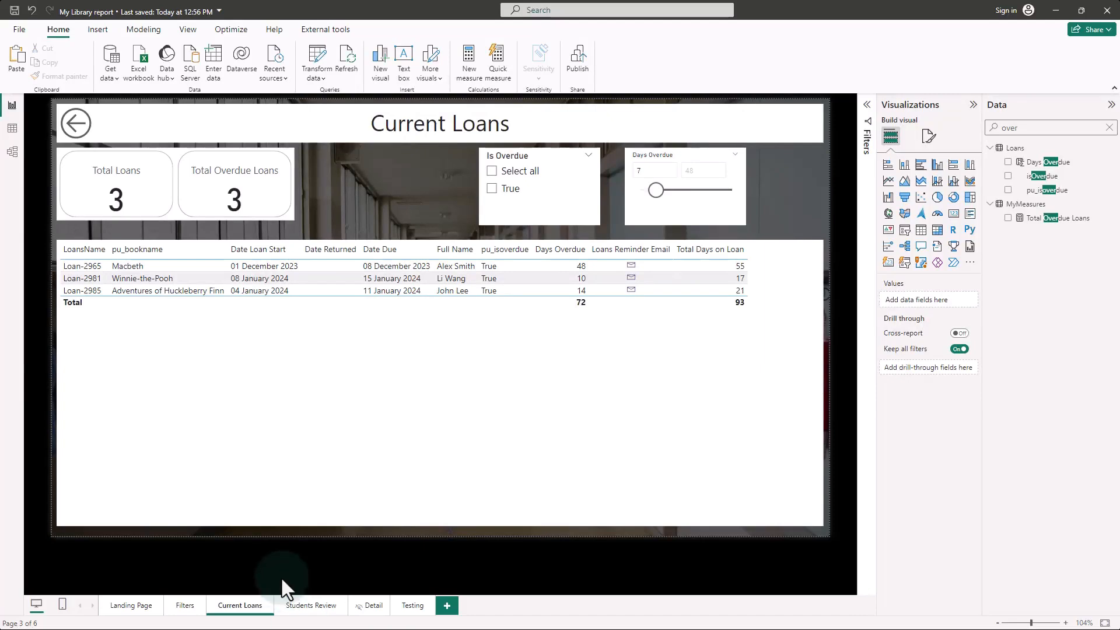
# Step: Select the loans table, then add a new report page and name it "Testing Filters"
pyautogui.click(354, 352)
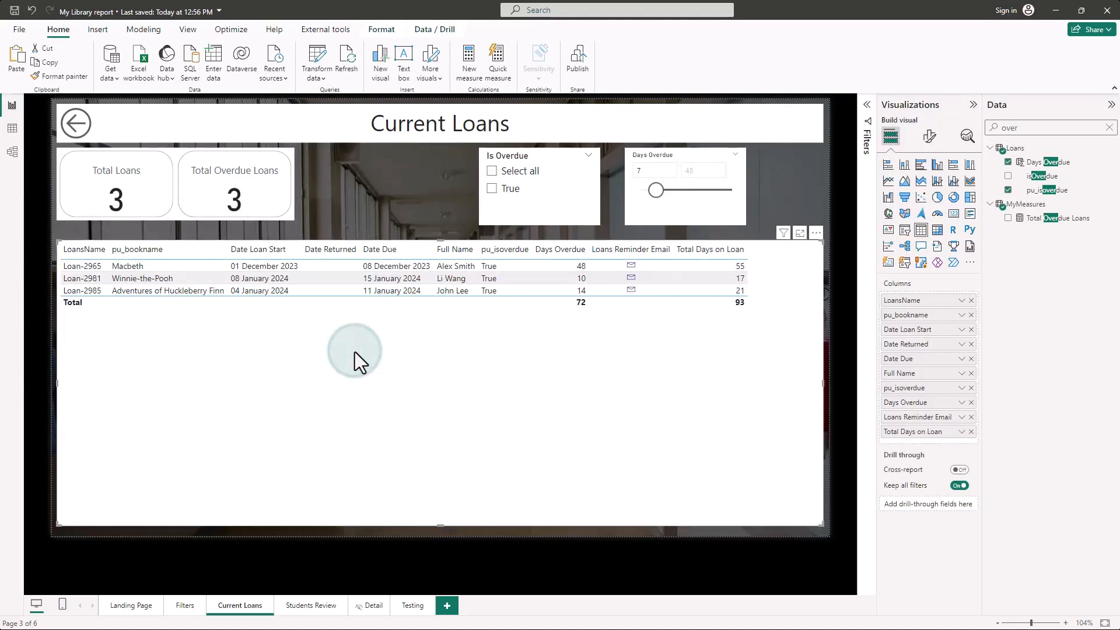
pyautogui.click(447, 607)
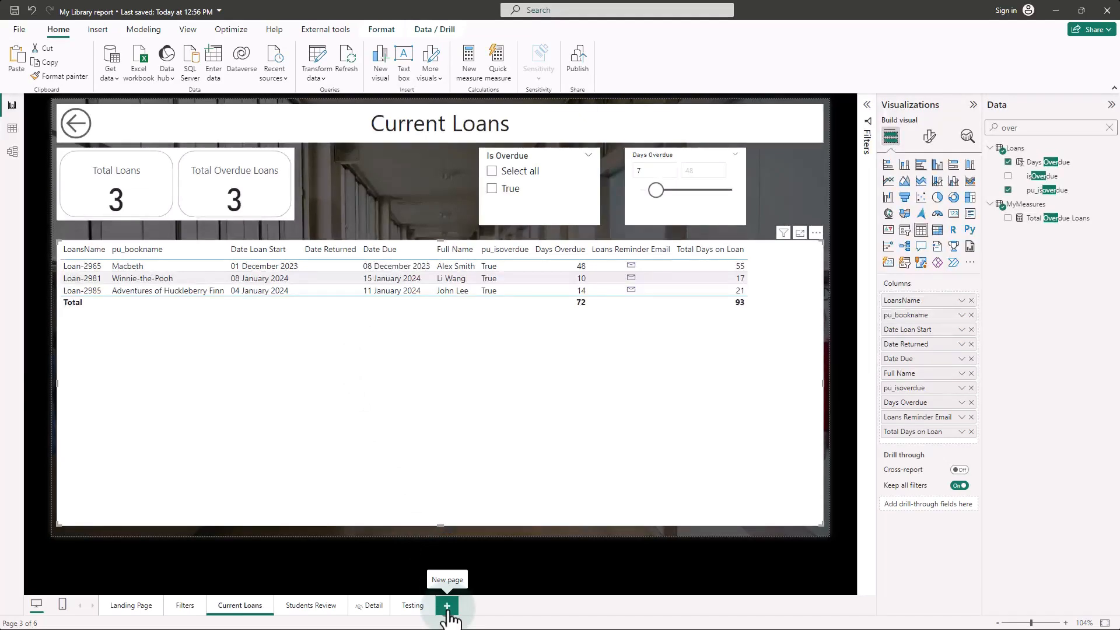
pyautogui.click(453, 607)
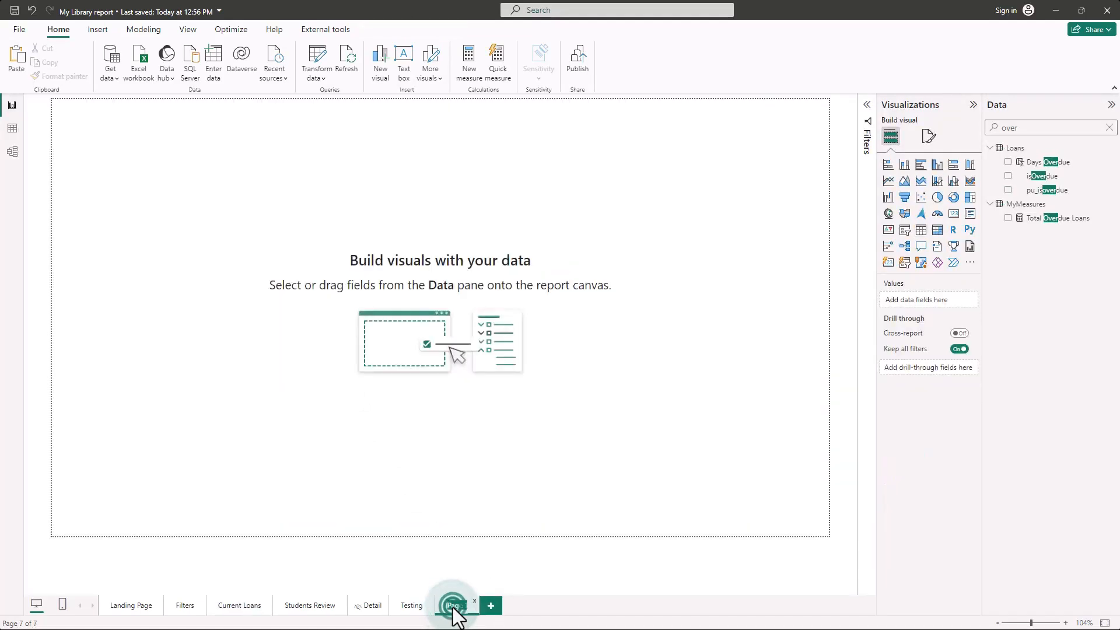
pyautogui.write('Testing Filters')
pyautogui.press('Return')
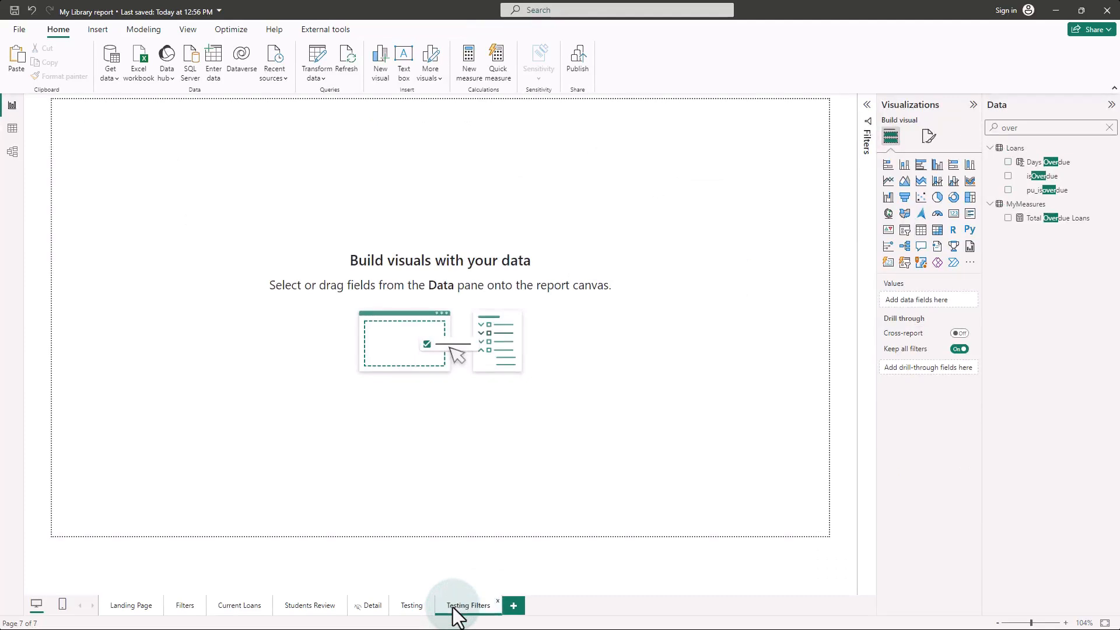
# Step: Paste the copied loans table onto the Testing Filters page
pyautogui.click(283, 244)
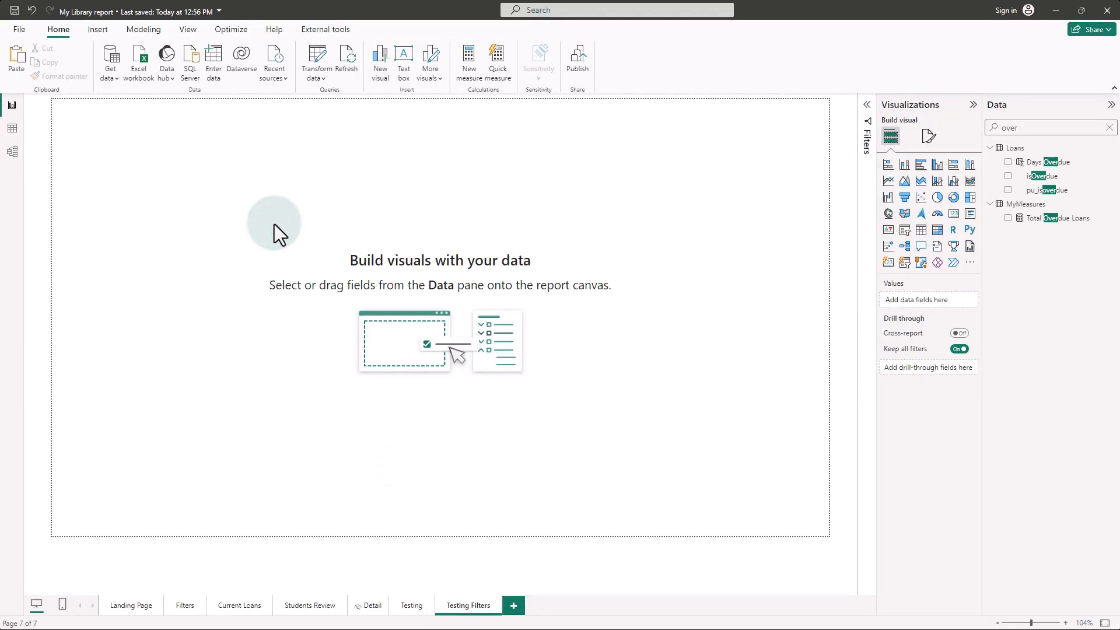
pyautogui.hotkey('ctrl', 'v')
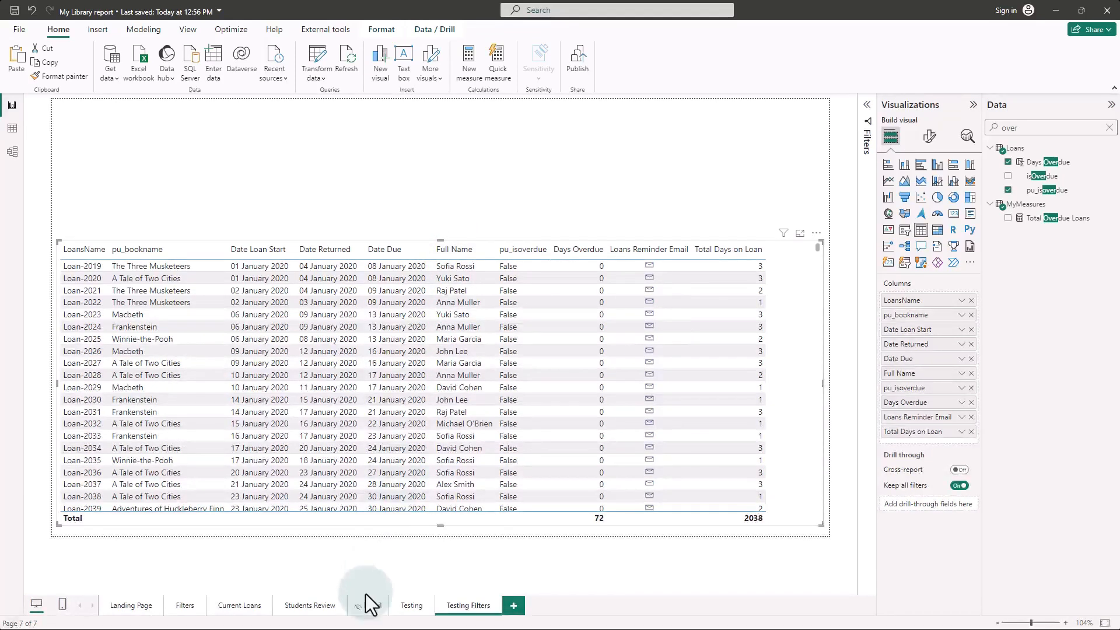
pyautogui.click(629, 151)
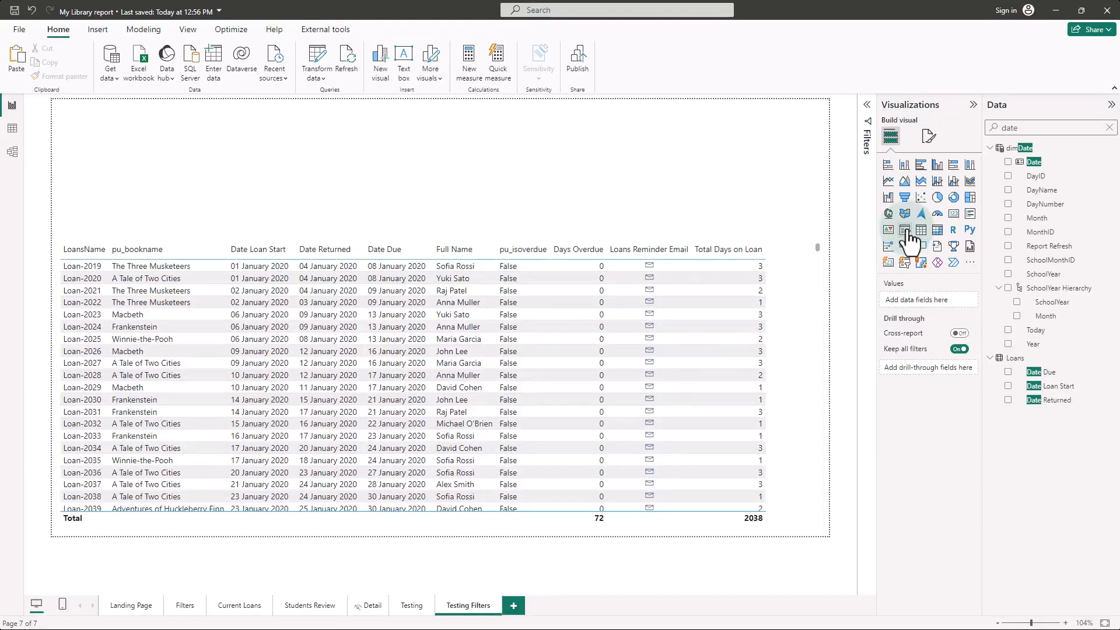
# Step: Add a slicer sized to fit above the right part of the loans table and assign it the dimDate Date field
pyautogui.click(906, 230)
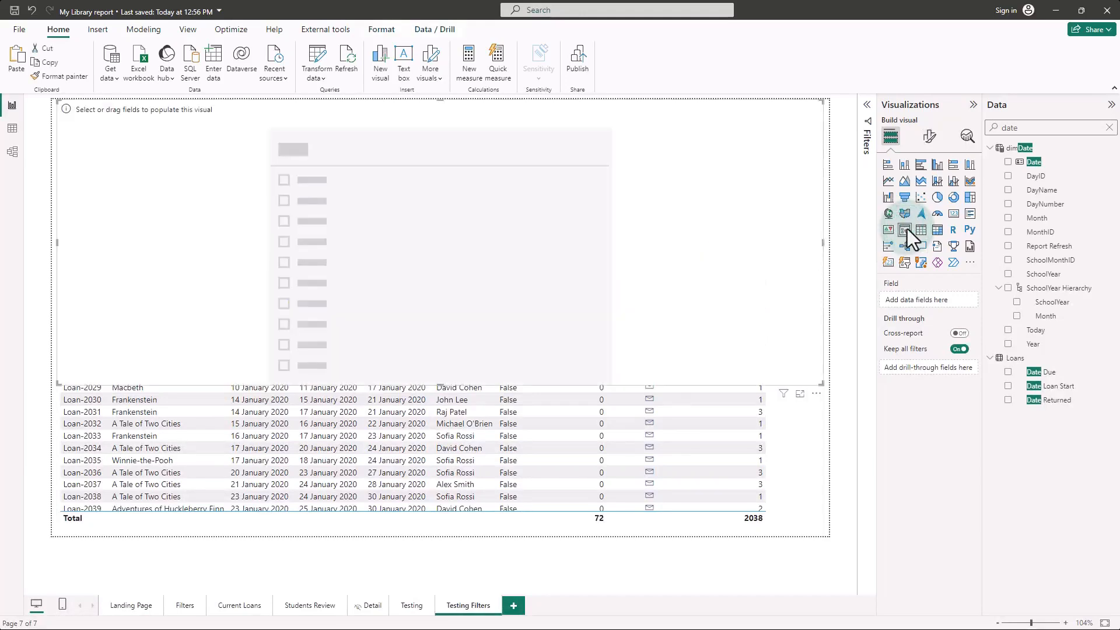
pyautogui.moveTo(442, 383); pyautogui.dragTo(477, 186)
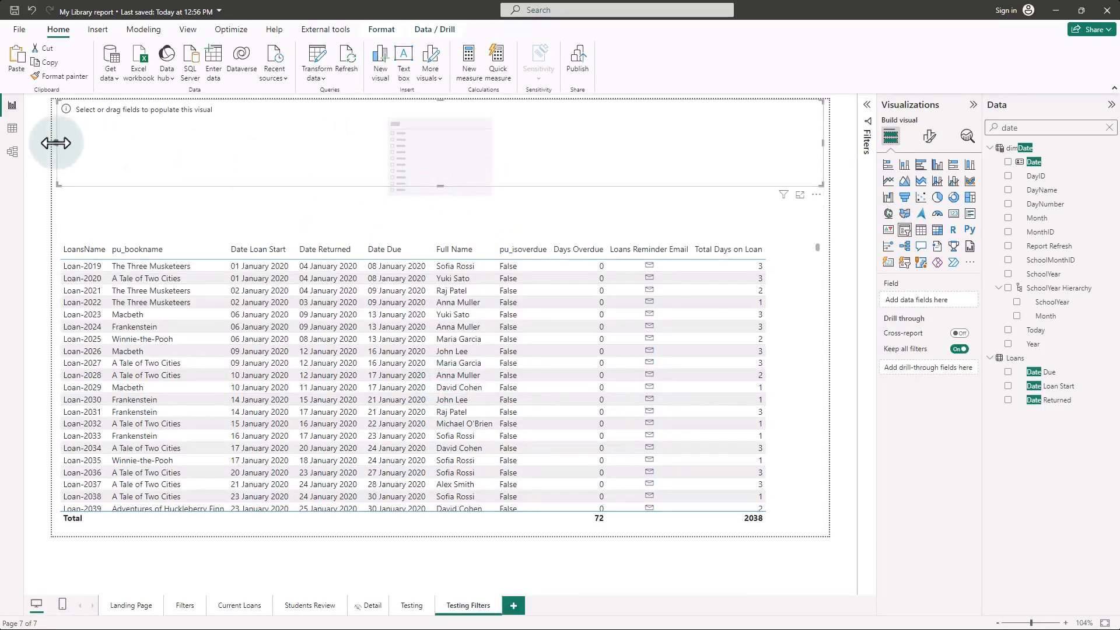
pyautogui.moveTo(56, 143); pyautogui.dragTo(607, 143)
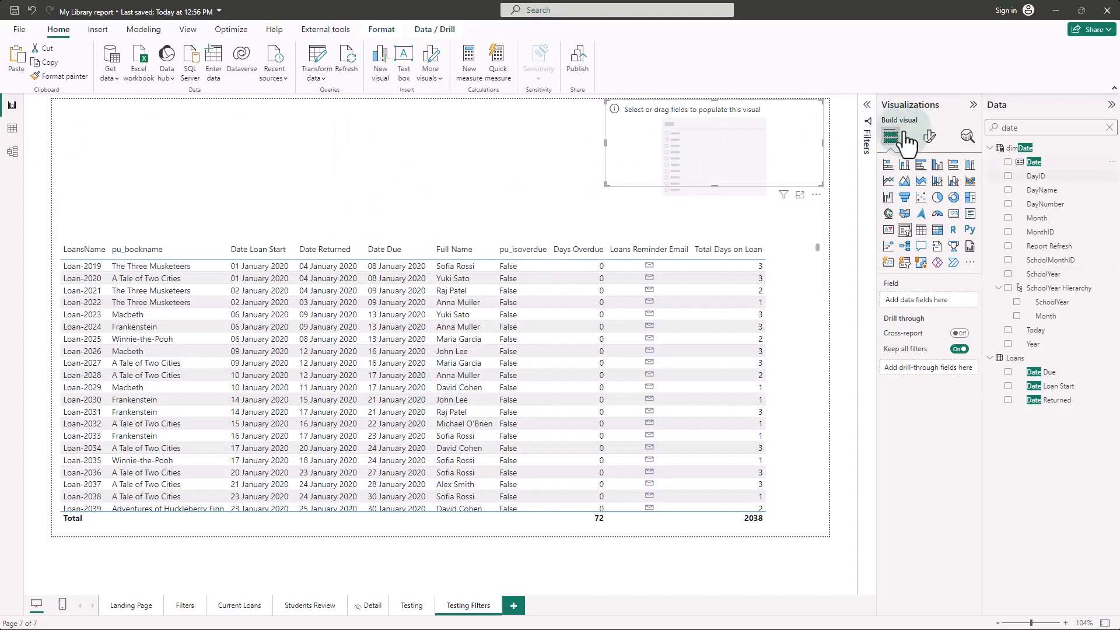
pyautogui.click(1030, 127)
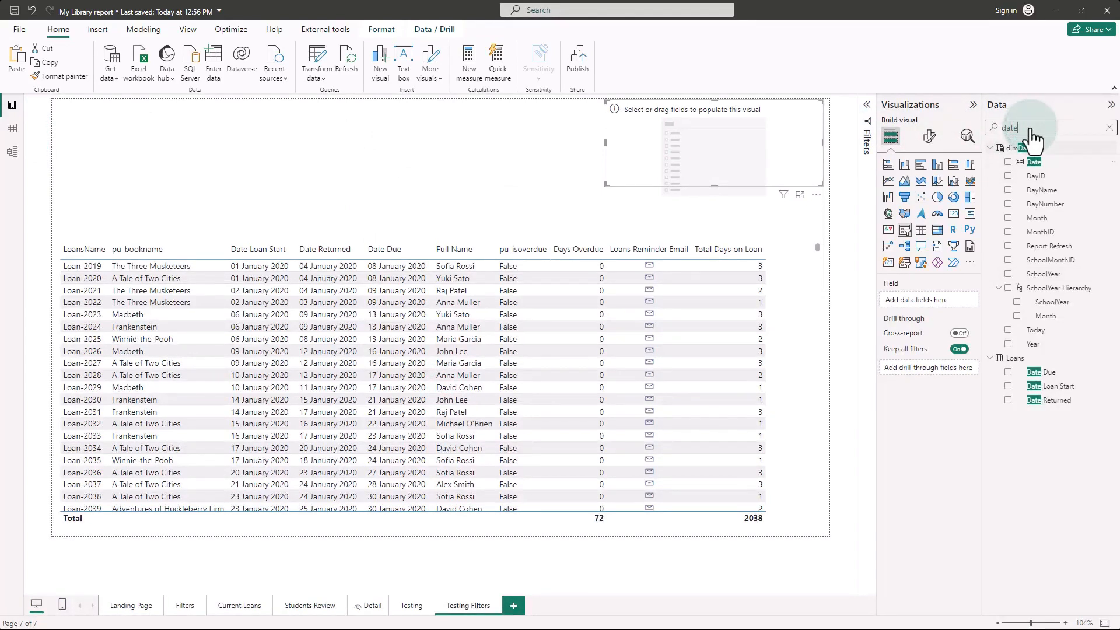
pyautogui.moveTo(1034, 162); pyautogui.dragTo(939, 299)
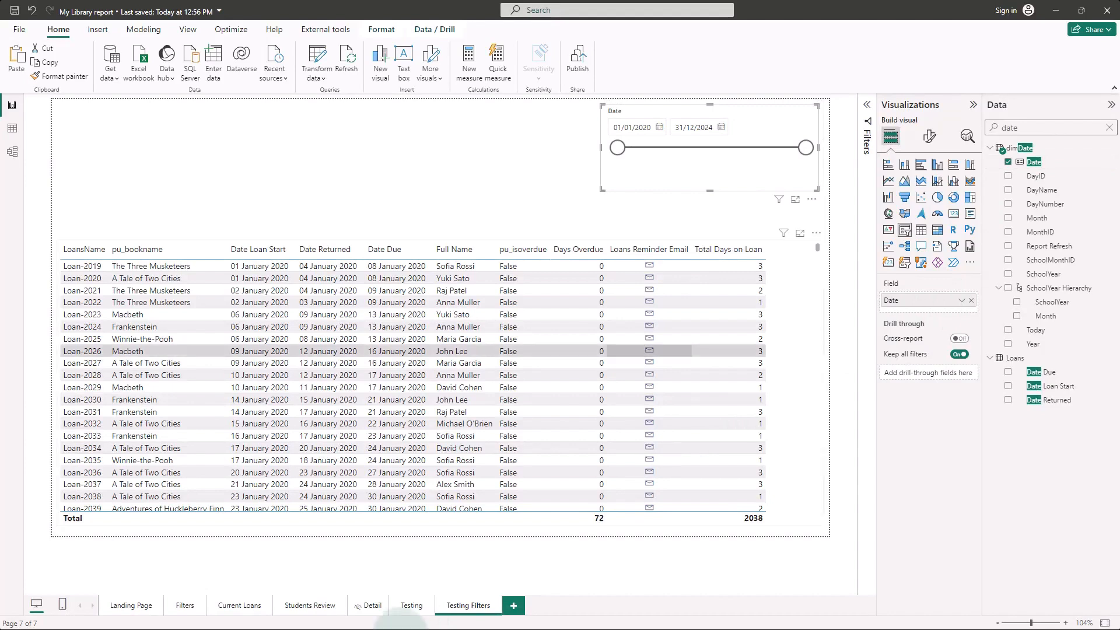
# Step: Set the Date slicer's style to Relative Date
pyautogui.click(930, 142)
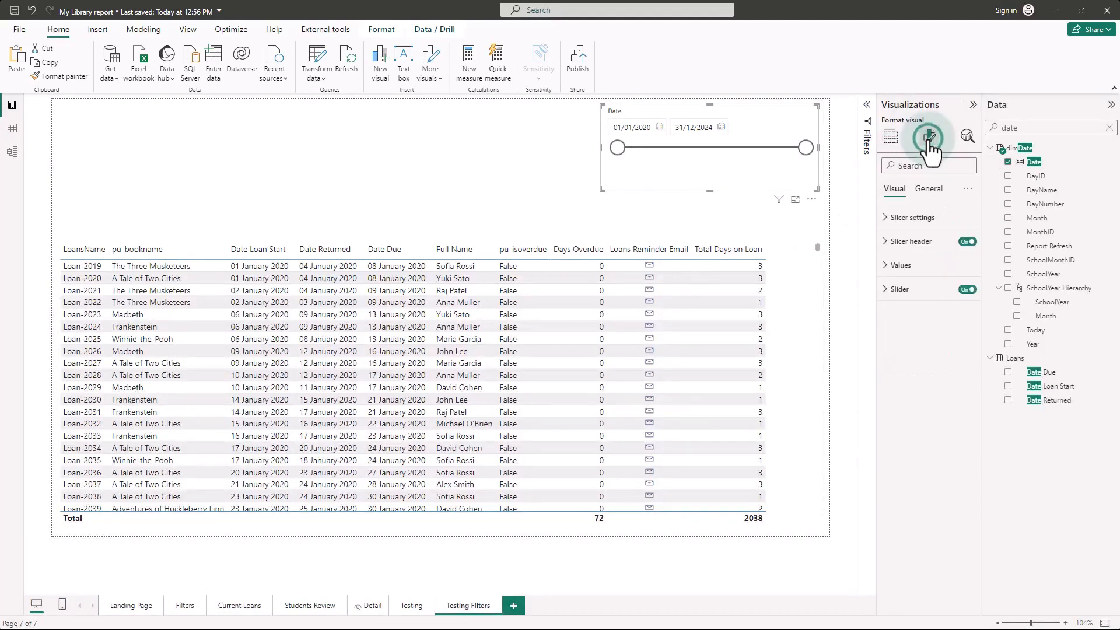
pyautogui.click(885, 218)
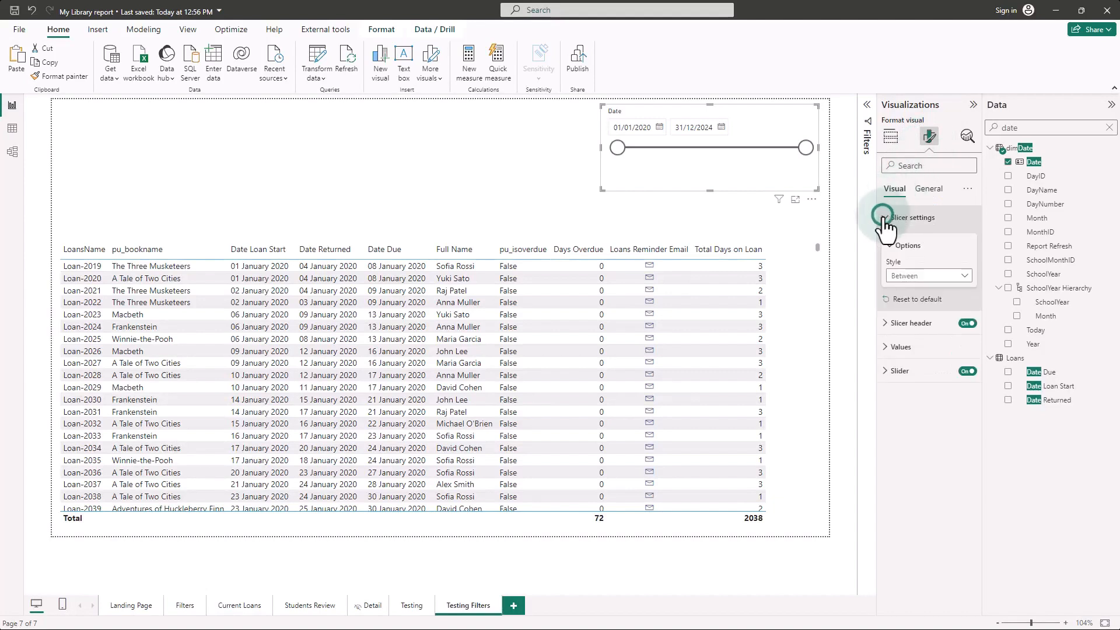
pyautogui.click(926, 277)
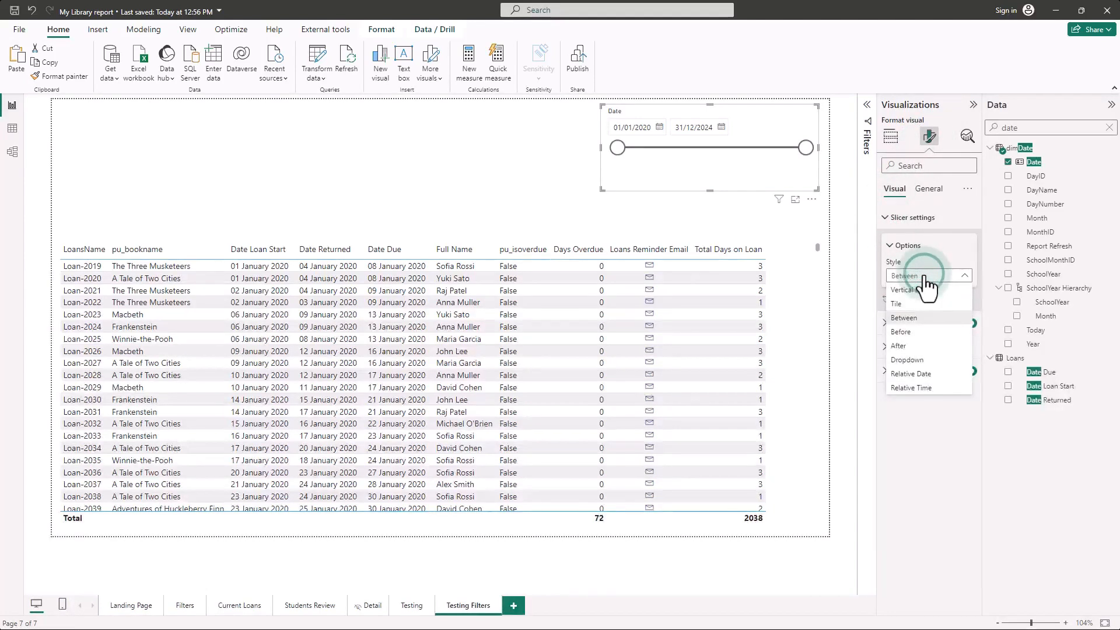
pyautogui.click(922, 374)
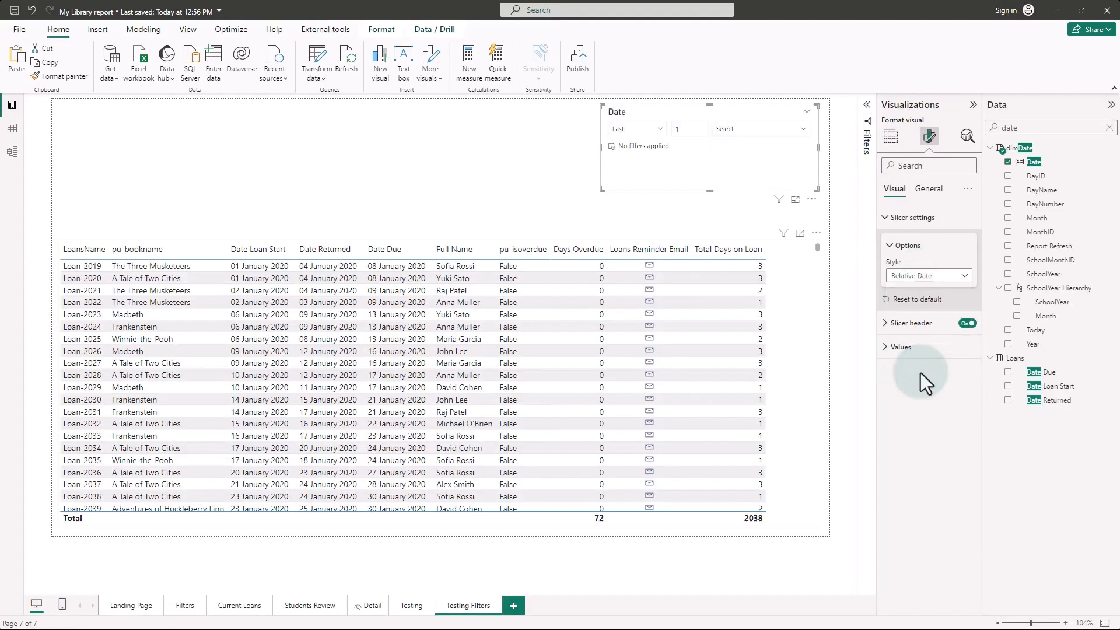
# Step: Set the Date slicer to filter the loans to the last 3 Months
pyautogui.click(691, 129)
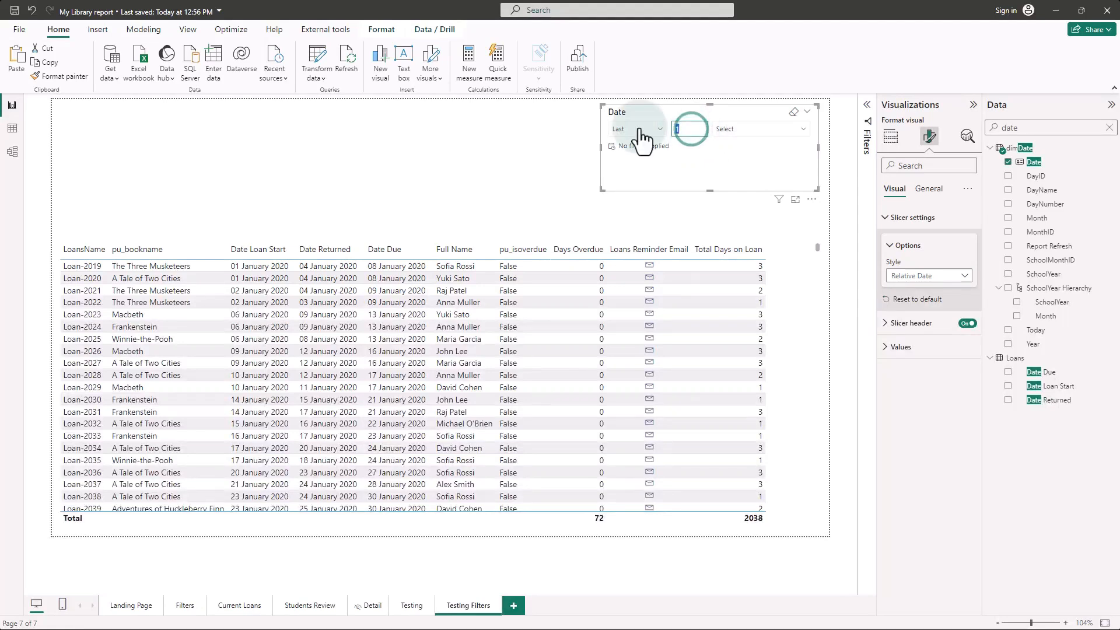
pyautogui.write('3')
pyautogui.click(800, 129)
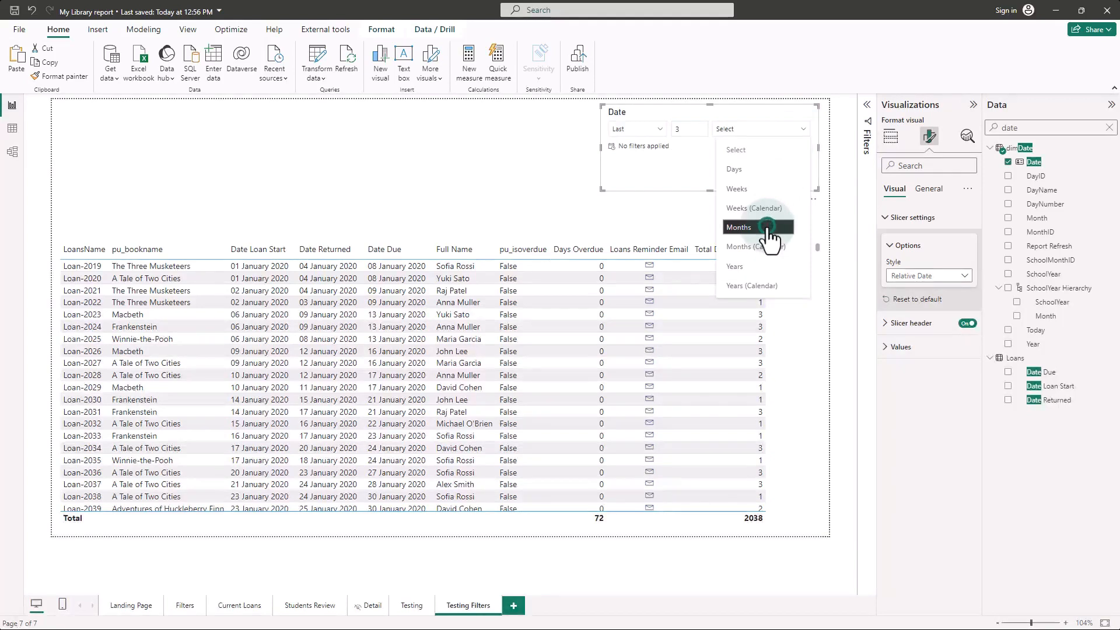
pyautogui.click(768, 227)
pyautogui.click(434, 524)
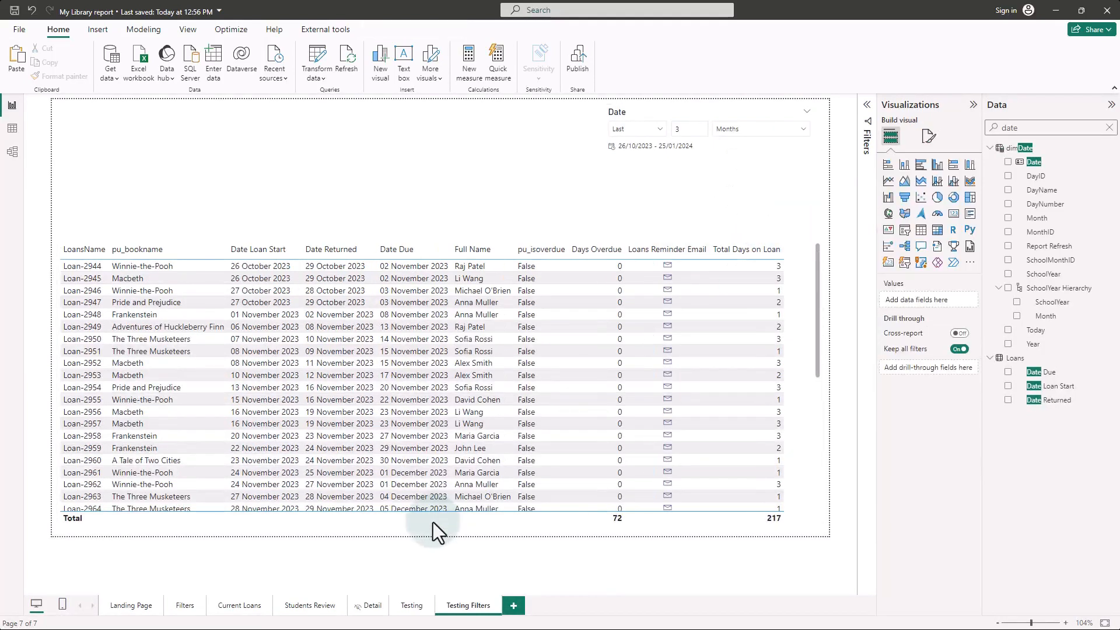
# Step: Copy the Total Loans by SchoolYear chart from the Students Review page onto the Testing Filters page
pyautogui.click(308, 610)
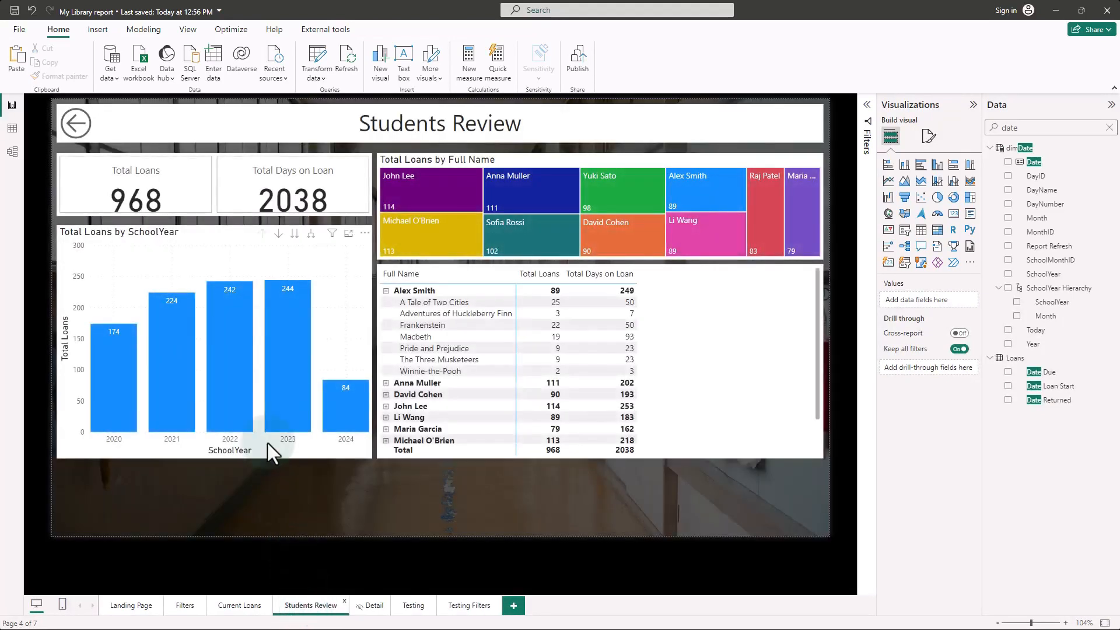
pyautogui.click(219, 237)
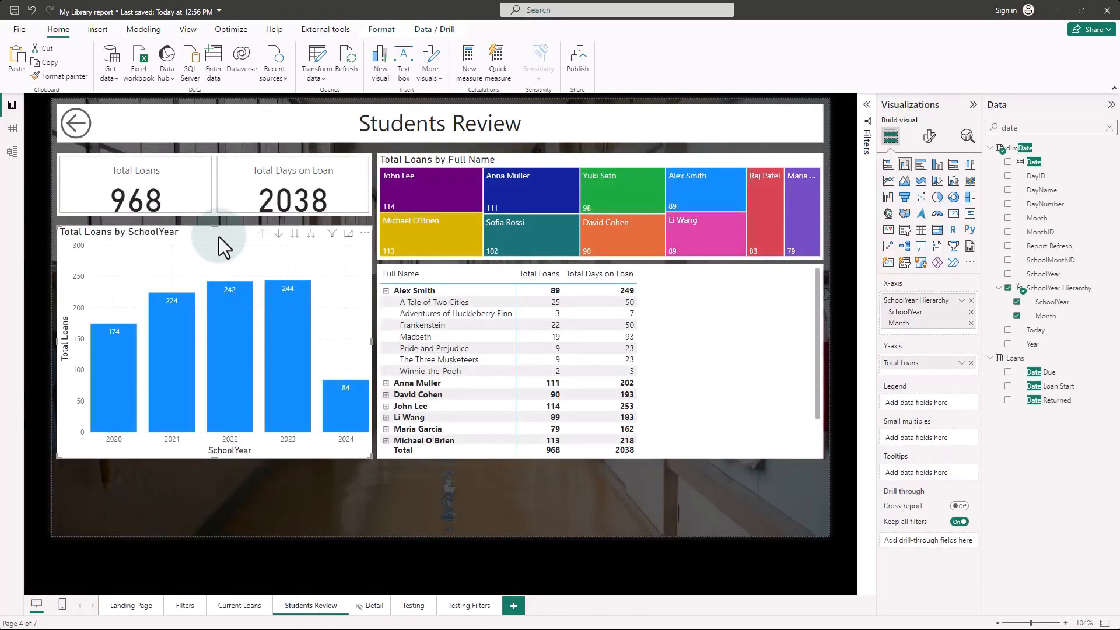
pyautogui.click(458, 606)
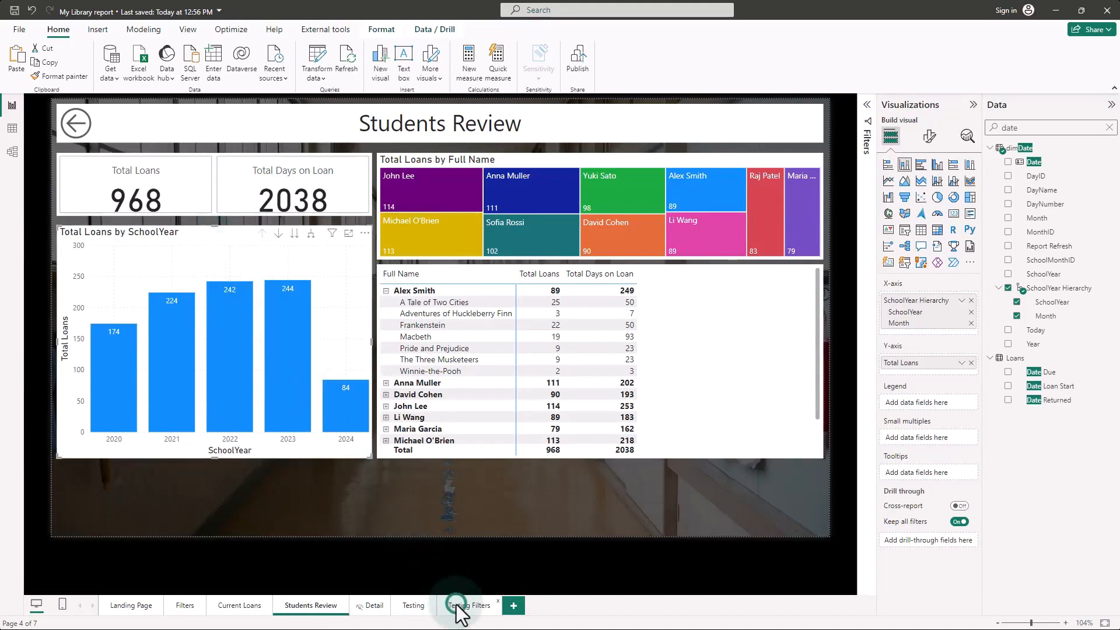
pyautogui.click(209, 196)
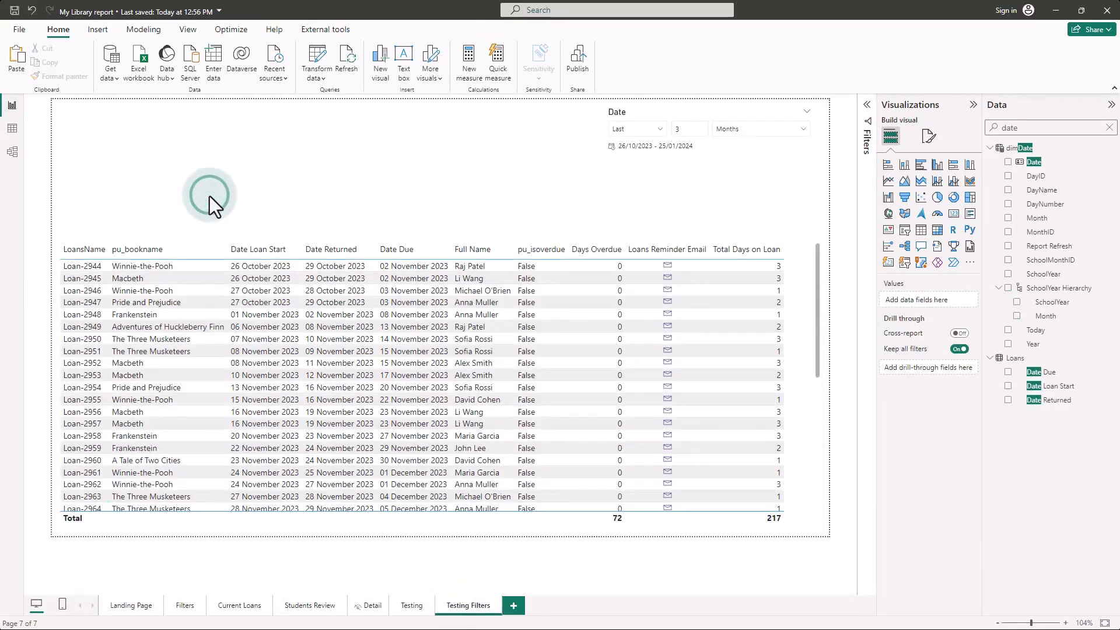
pyautogui.hotkey('ctrl', 'v')
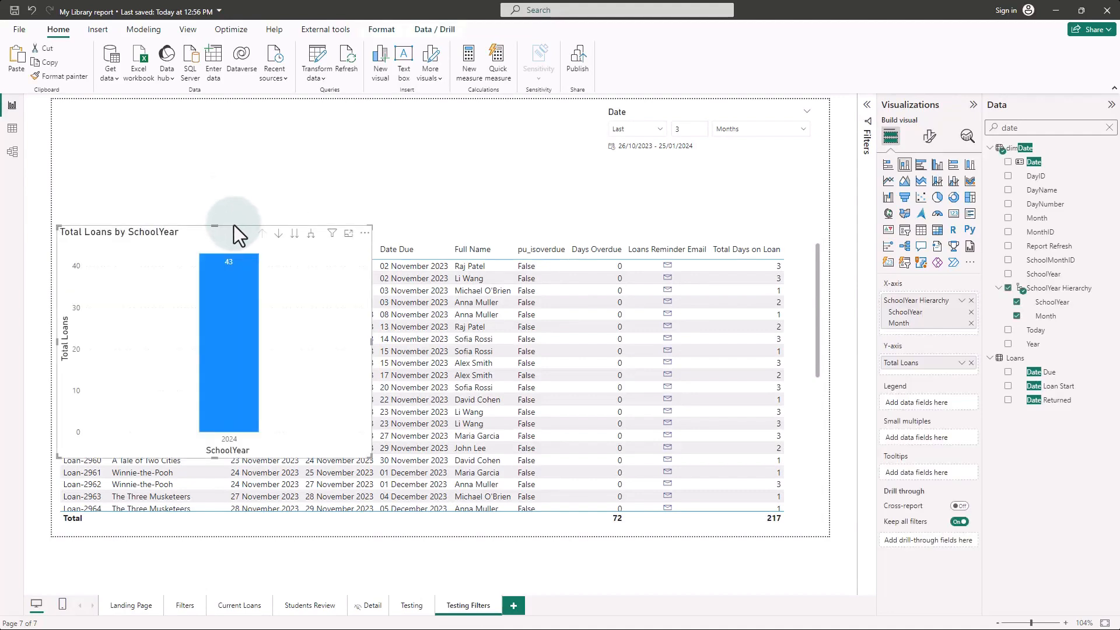
pyautogui.click(223, 125)
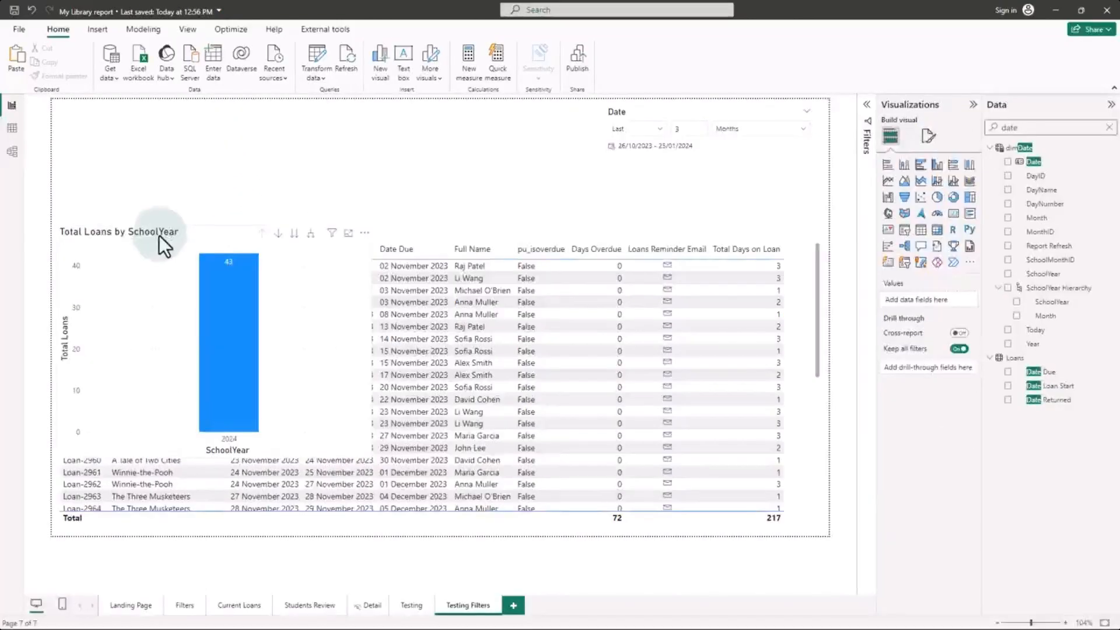
# Step: Fit the Total Loans chart into the space above the loans table and expand its hierarchy one level to Month
pyautogui.moveTo(159, 236); pyautogui.dragTo(171, 139)
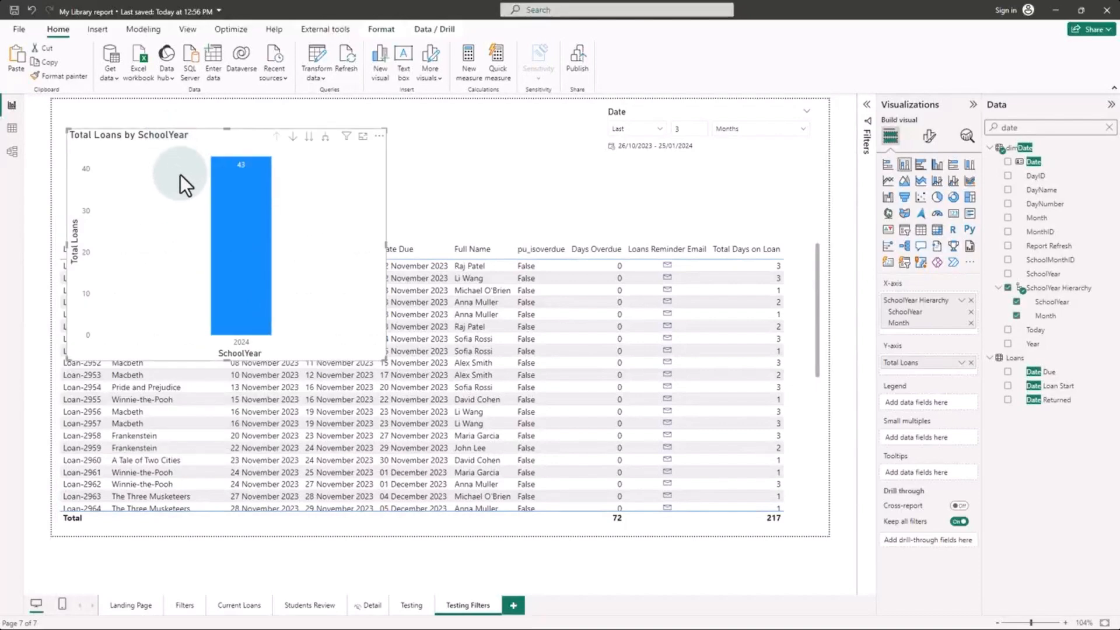
pyautogui.moveTo(223, 344); pyautogui.dragTo(228, 244)
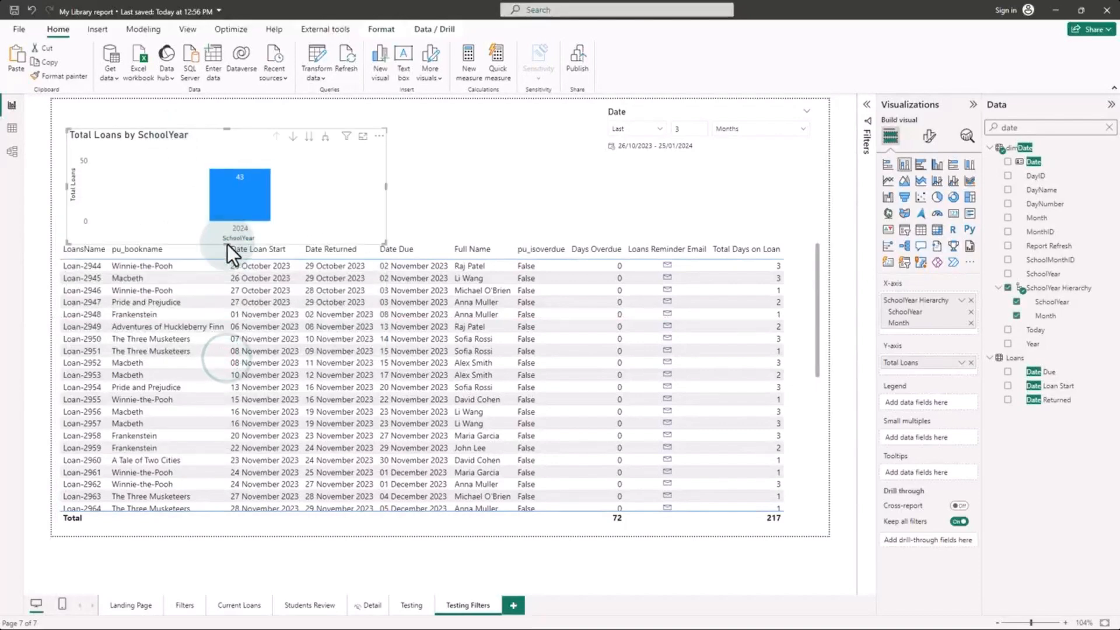
pyautogui.click(326, 138)
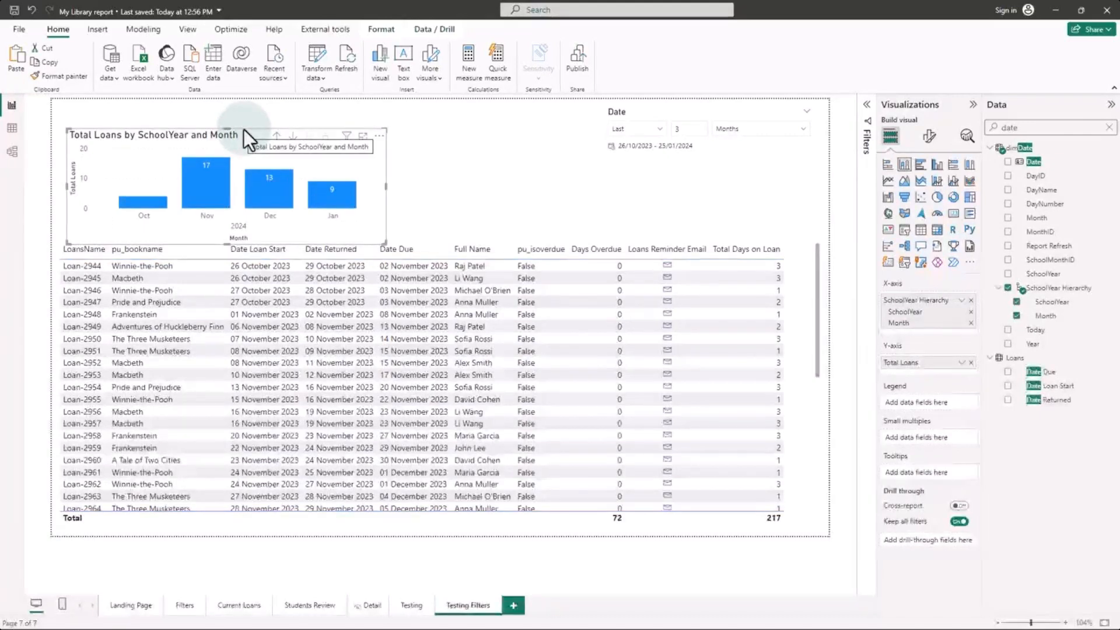
pyautogui.moveTo(244, 130); pyautogui.dragTo(243, 111)
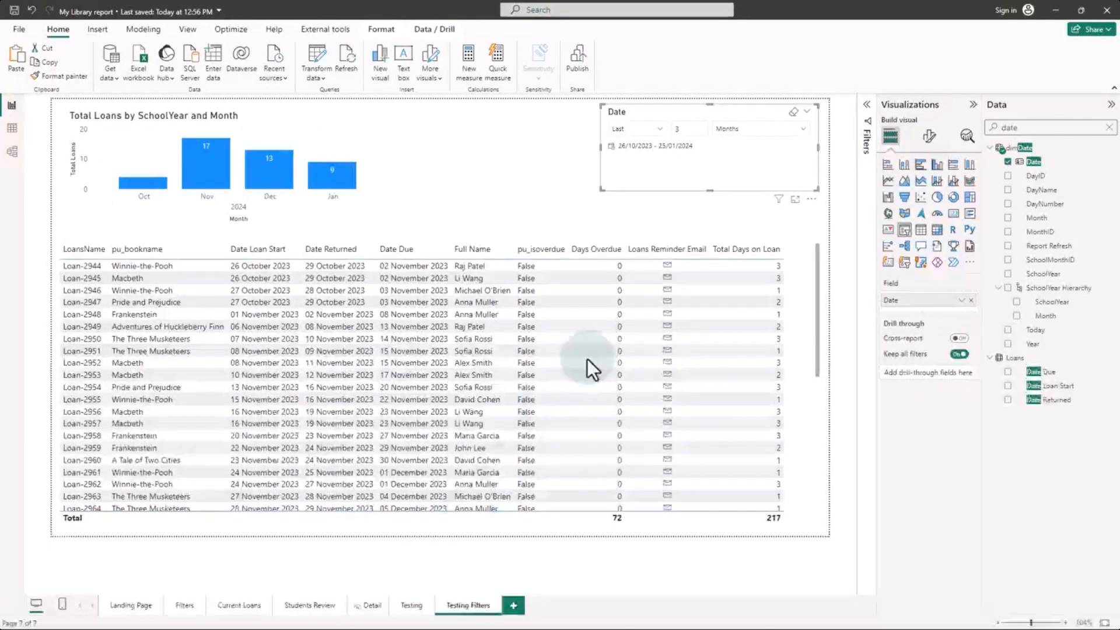
# Step: Change the Date slicer's period unit to Months (Calendar)
pyautogui.click(762, 130)
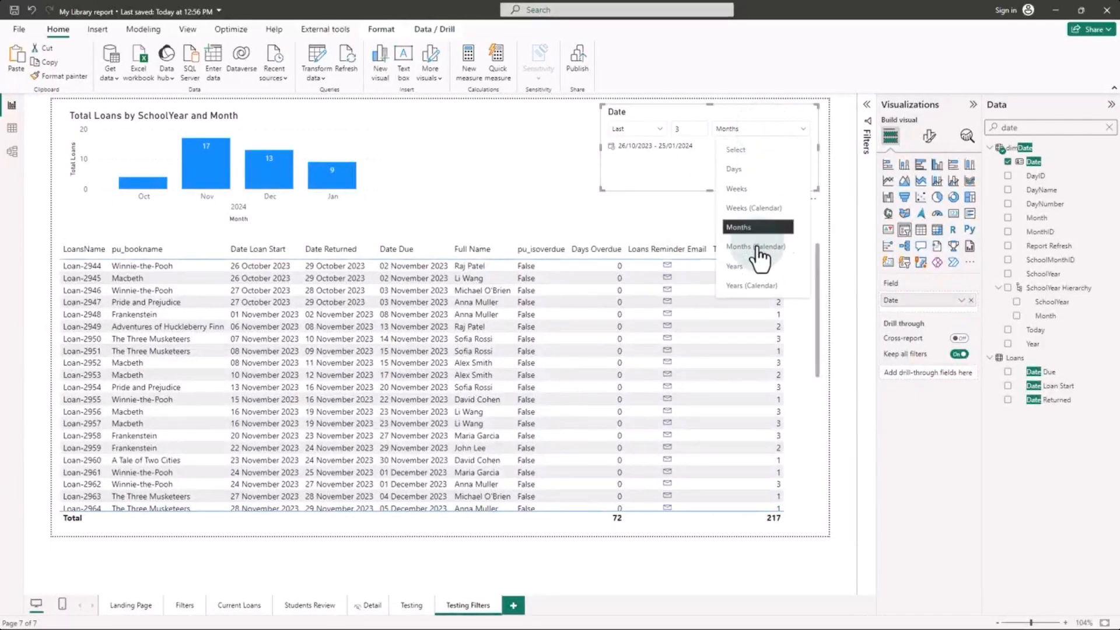
pyautogui.click(759, 248)
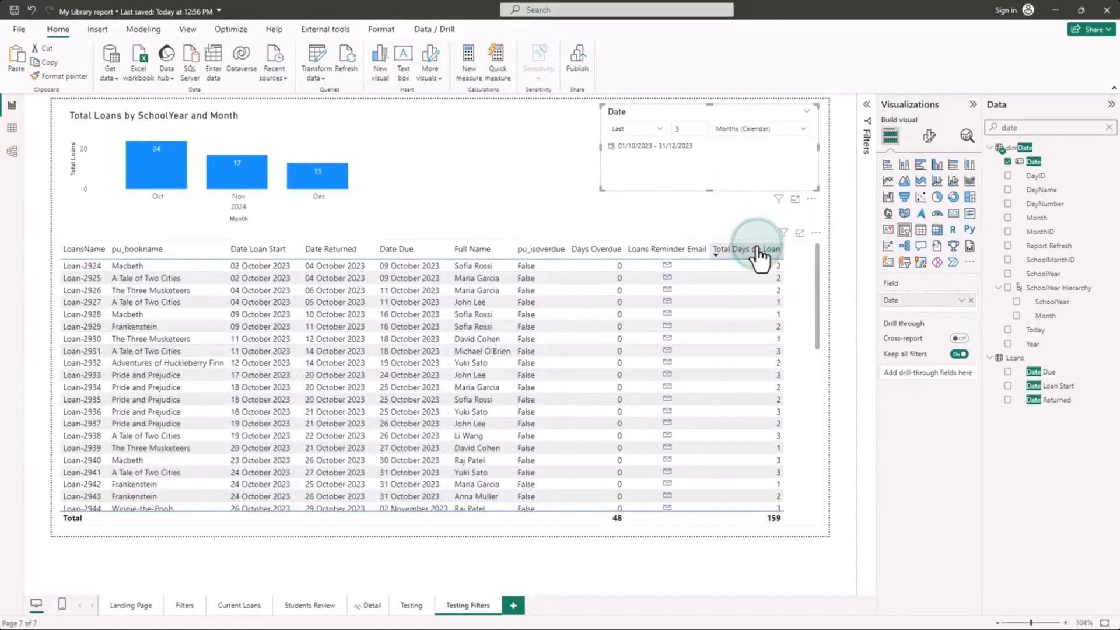